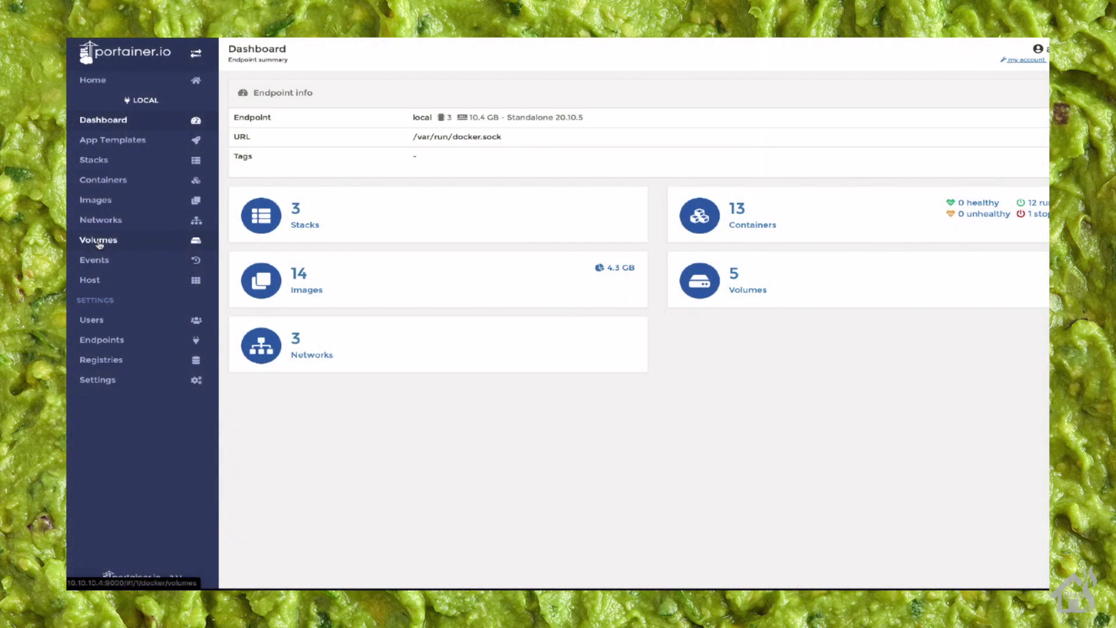
View the list of Docker volumes, and open the management stack's definition in the editor.
{"action": "left_click", "coordinate": [99, 245]}
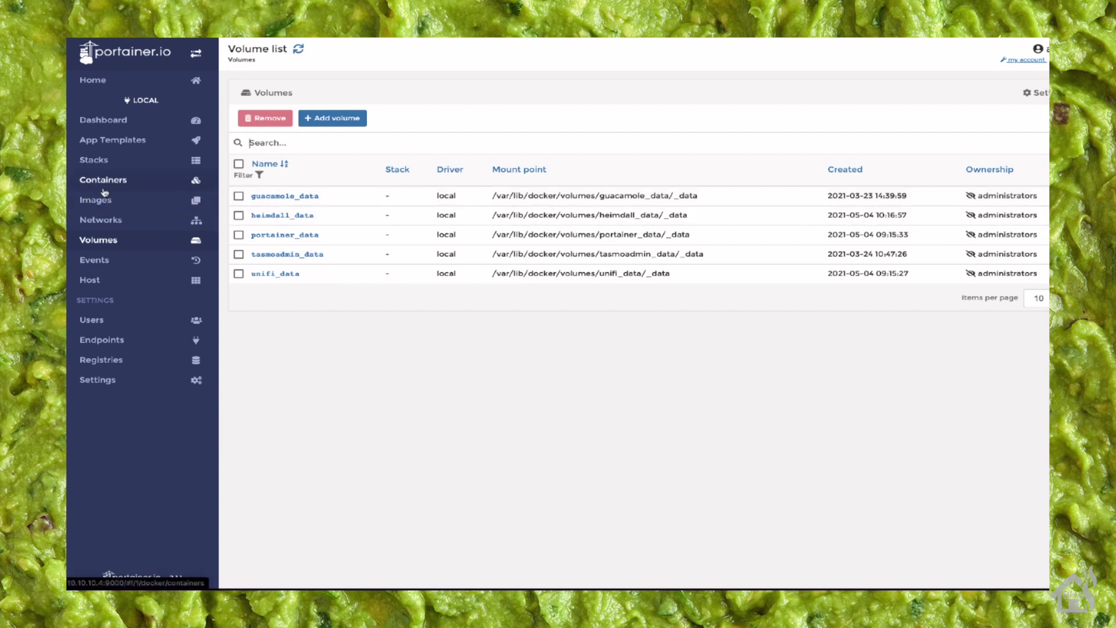
{"action": "left_click", "coordinate": [91, 169]}
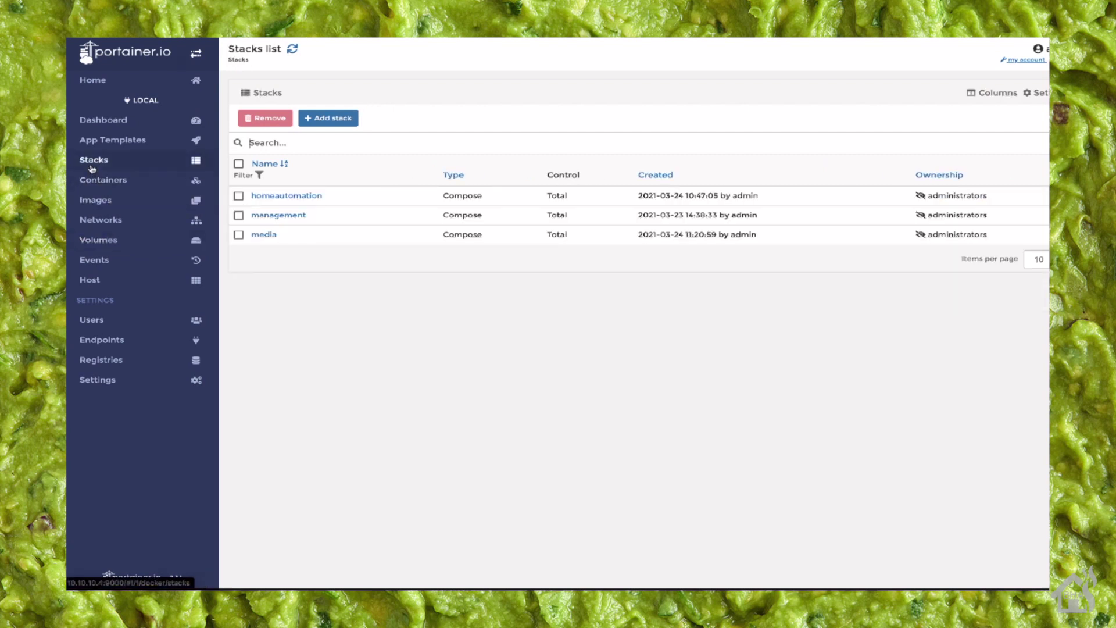
{"action": "left_click", "coordinate": [279, 216]}
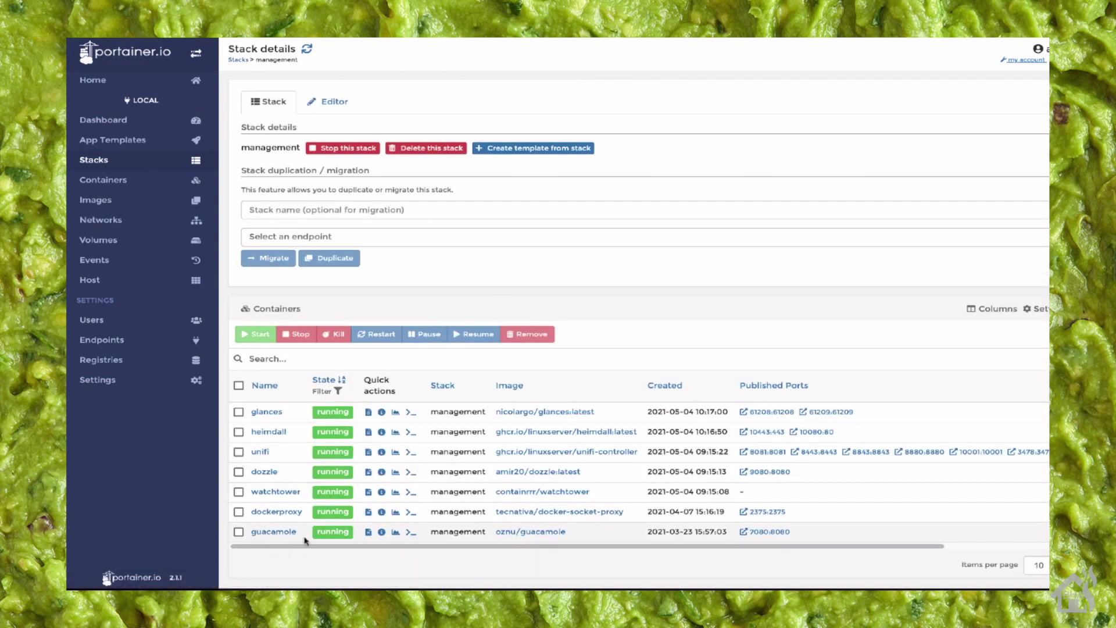
{"action": "left_click", "coordinate": [332, 104]}
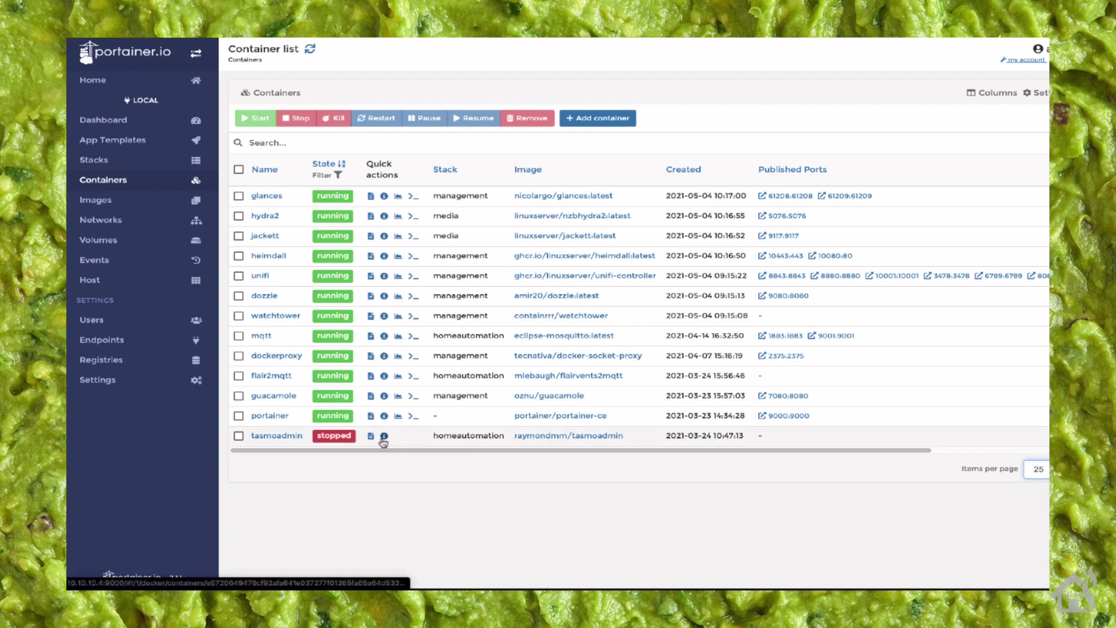
Examine the guacamole container's status, port configuration and environment variables, and view its logs.
{"action": "left_click", "coordinate": [282, 396]}
{"action": "scroll", "coordinate": [426, 307], "scroll_direction": "down", "scroll_amount": 3}
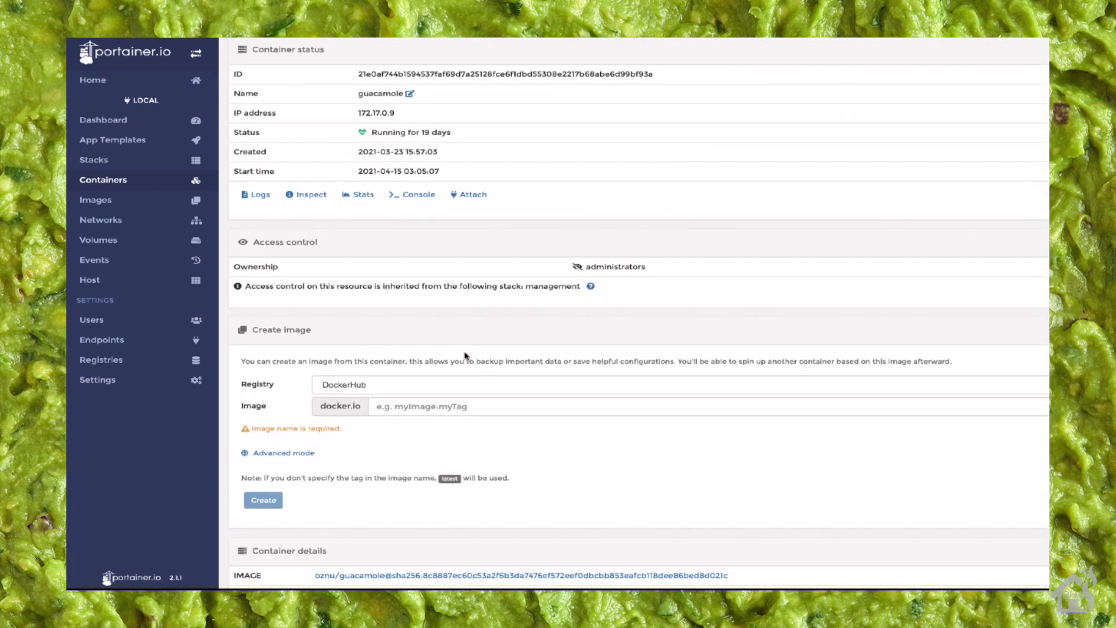
{"action": "scroll", "coordinate": [465, 353], "scroll_direction": "down", "scroll_amount": 3}
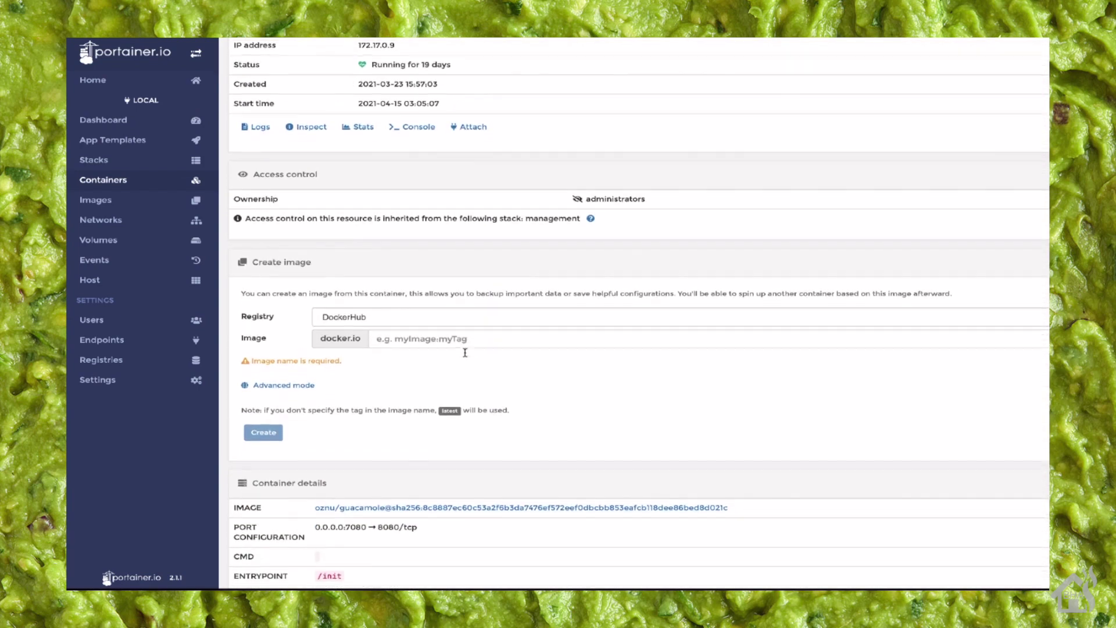
{"action": "scroll", "coordinate": [465, 352], "scroll_direction": "down", "scroll_amount": 3}
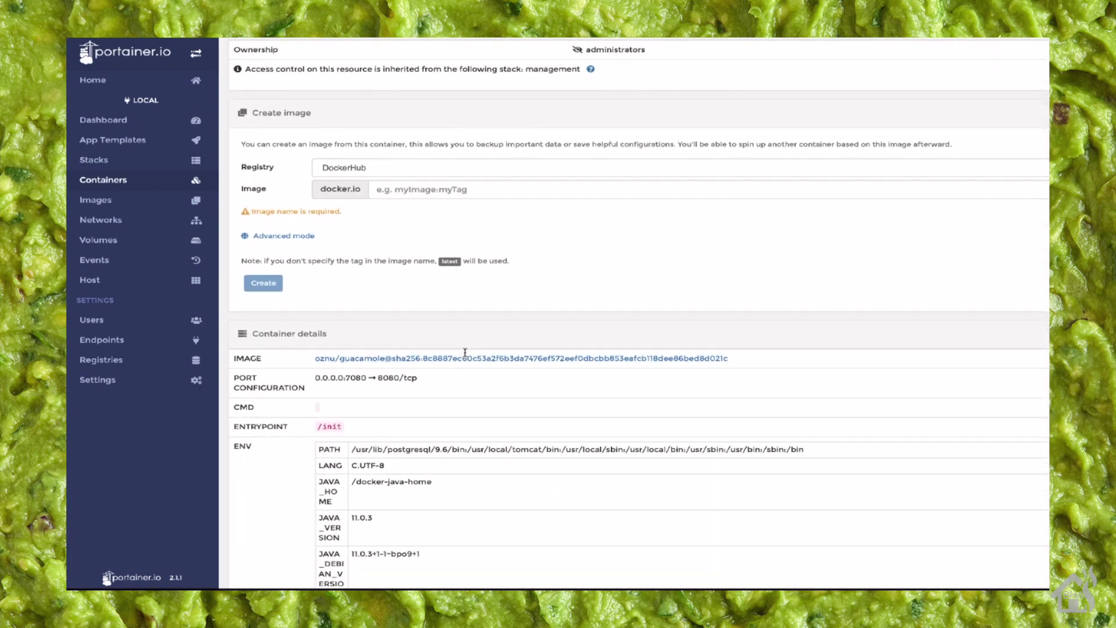
{"action": "scroll", "coordinate": [465, 355], "scroll_direction": "down", "scroll_amount": 2}
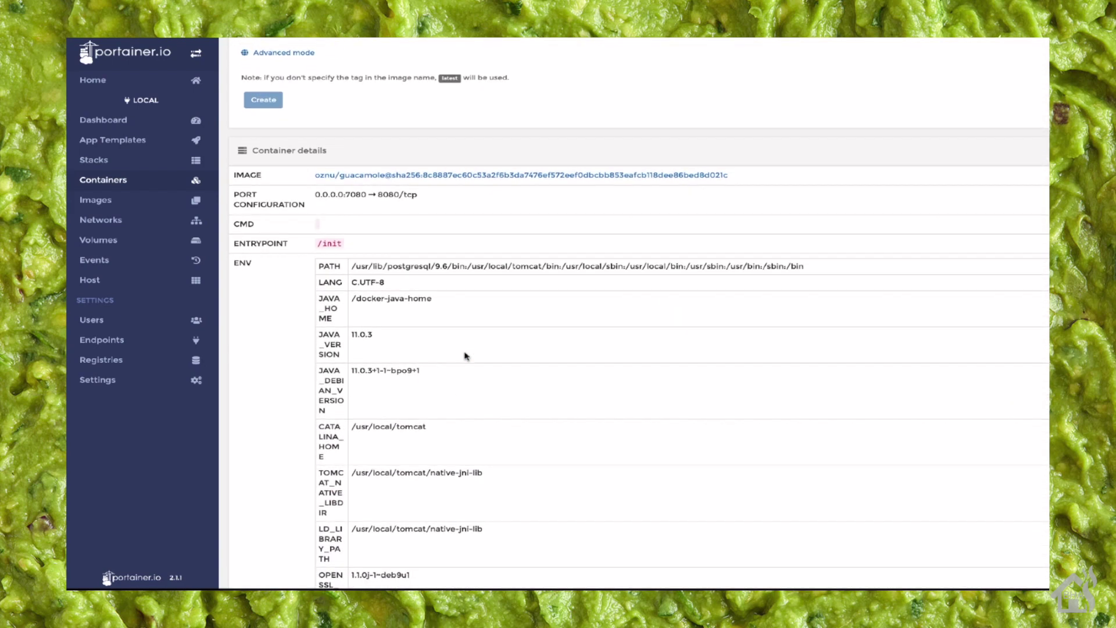
{"action": "scroll", "coordinate": [465, 356], "scroll_direction": "up", "scroll_amount": 4}
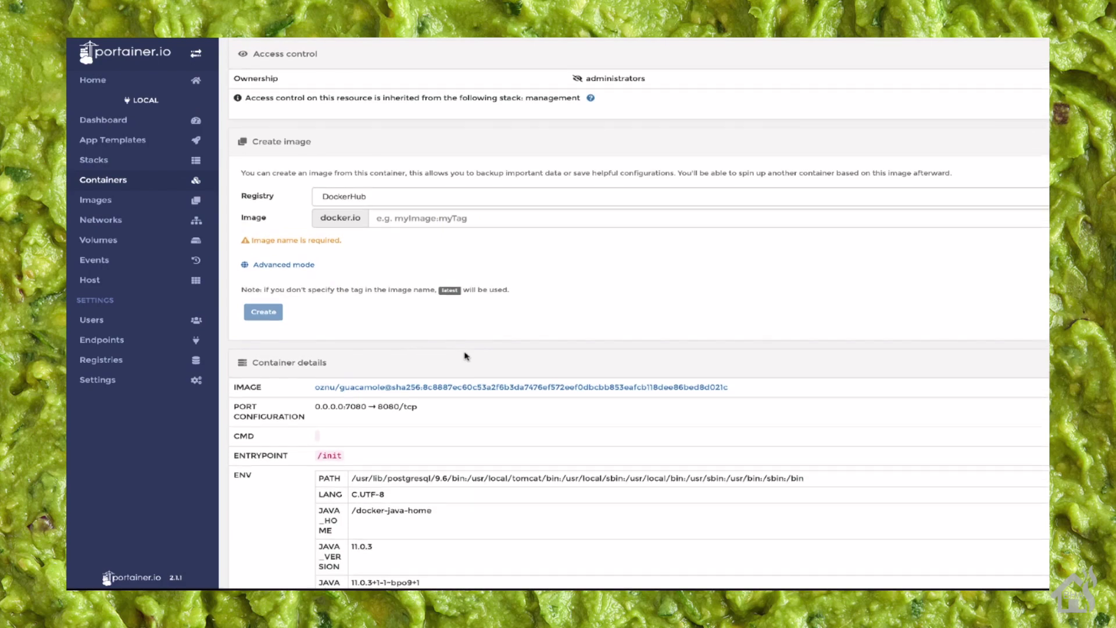
{"action": "scroll", "coordinate": [465, 355], "scroll_direction": "up", "scroll_amount": 4}
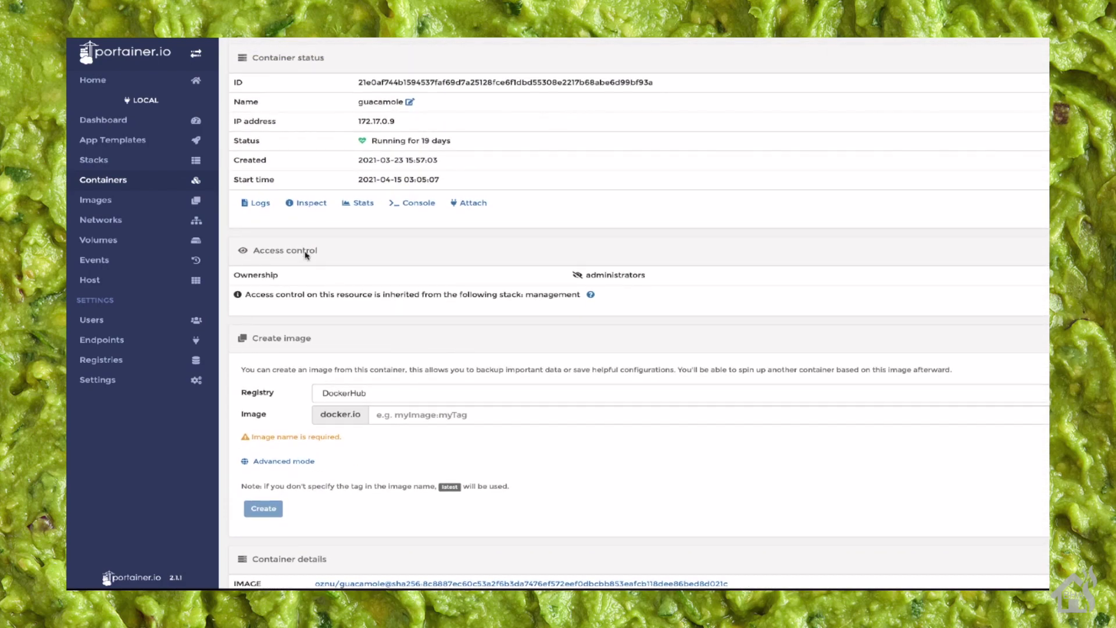
{"action": "left_click", "coordinate": [259, 203]}
{"action": "scroll", "coordinate": [492, 340], "scroll_direction": "down", "scroll_amount": 1}
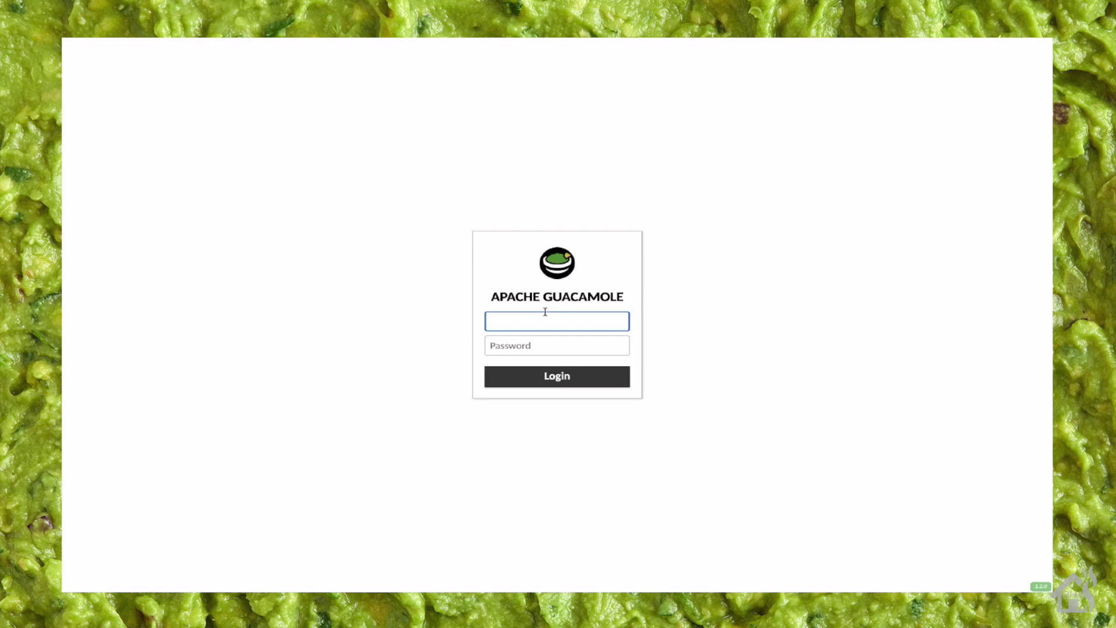
Log in to Apache Guacamole as guacadmin with the account password.
{"action": "type", "text": "guacadmin"}
{"action": "key", "text": "Tab"}
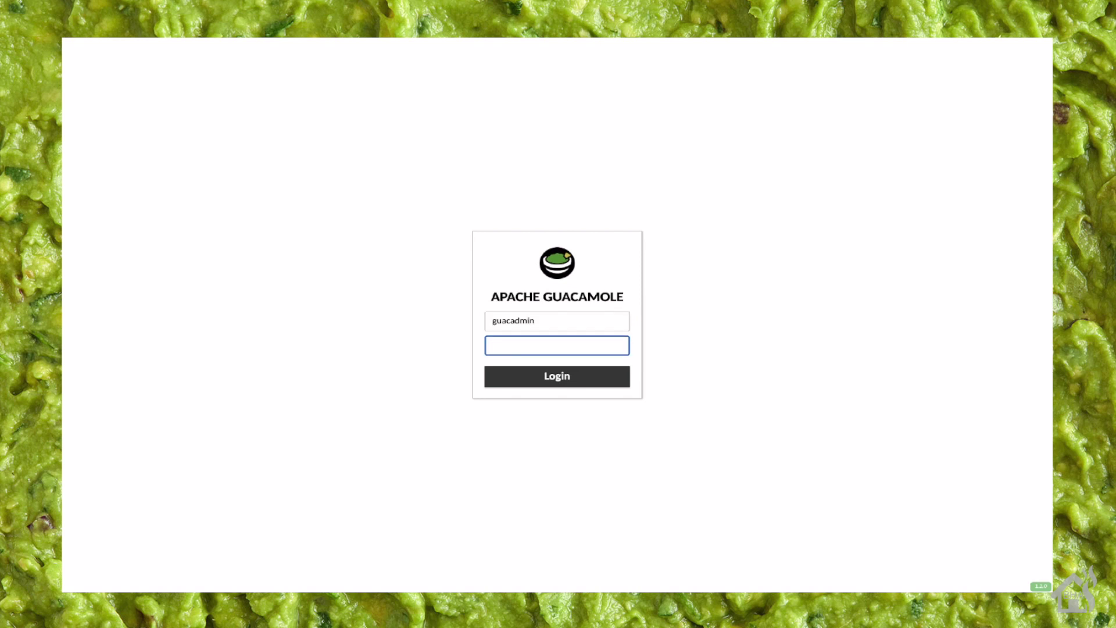
{"action": "type", "text": "•••••••••"}
{"action": "key", "text": "Return"}
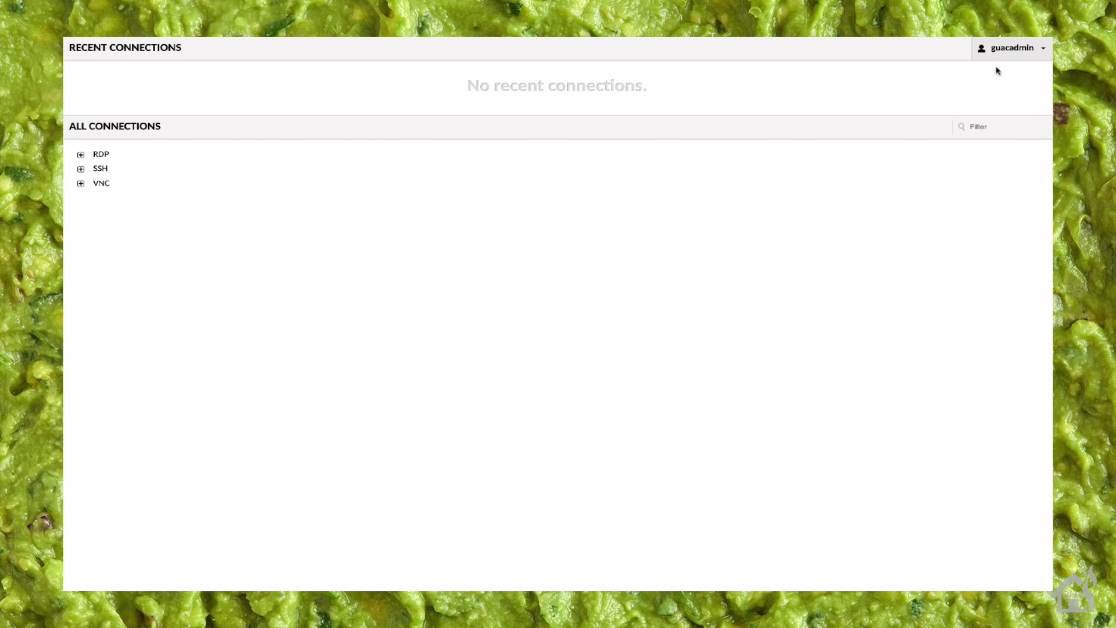
Open the Guacamole settings and review the connection history along with the user and group lists.
{"action": "left_click", "coordinate": [1016, 56]}
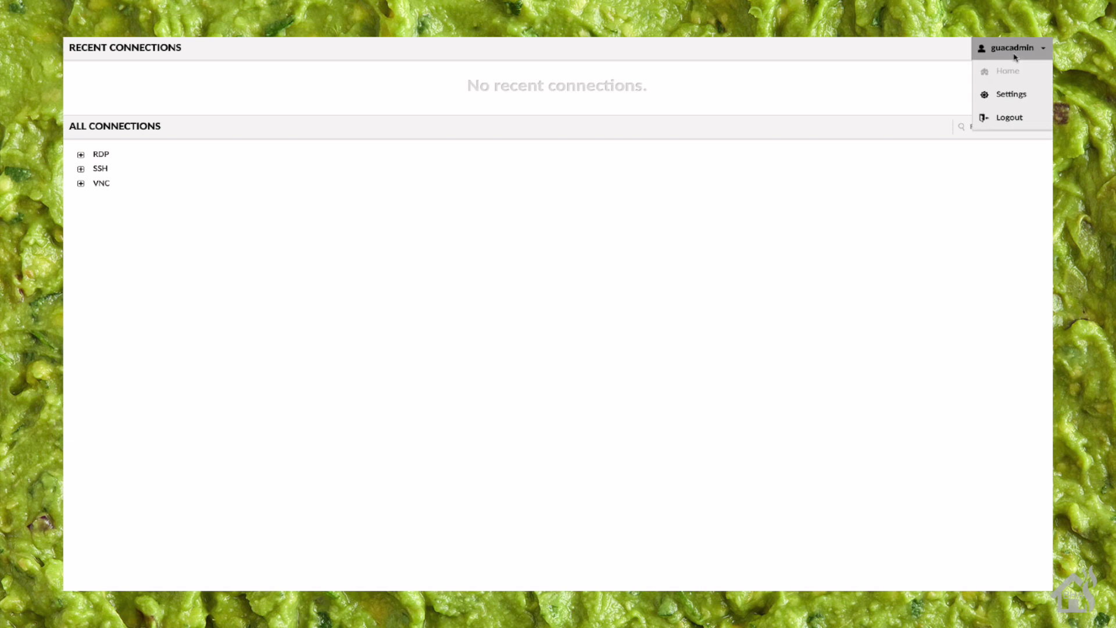
{"action": "left_click", "coordinate": [999, 98]}
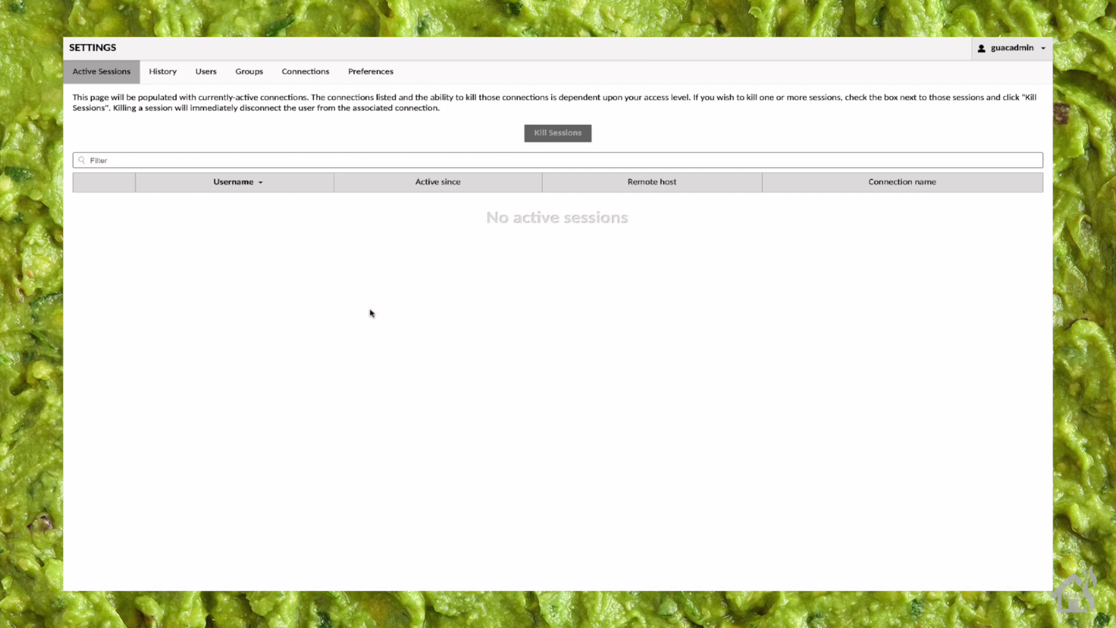
{"action": "left_click", "coordinate": [158, 81]}
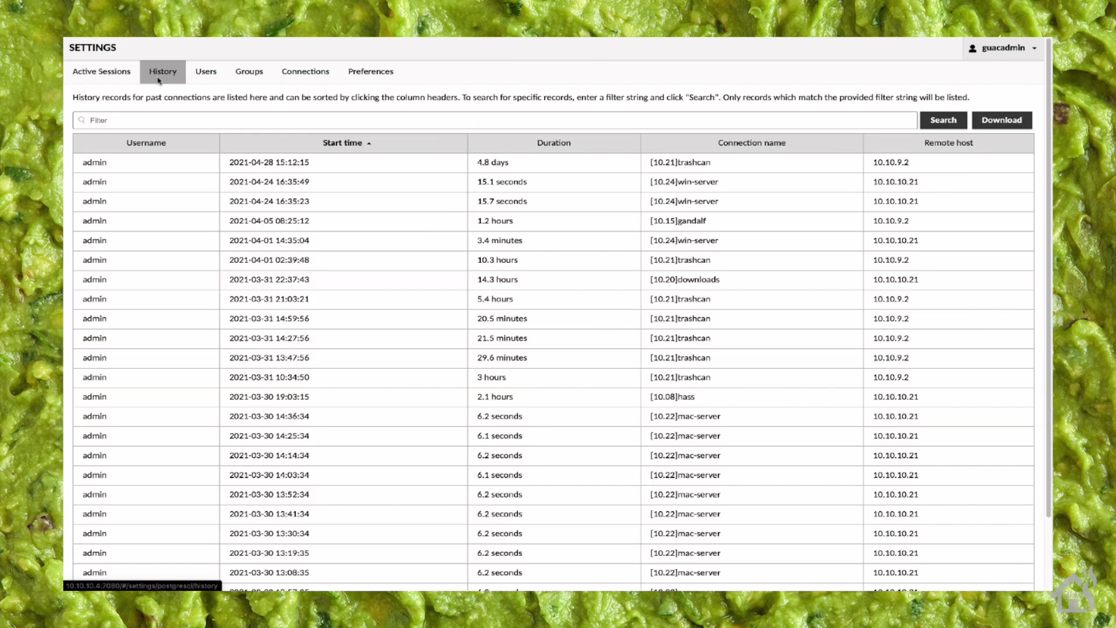
{"action": "scroll", "coordinate": [341, 413], "scroll_direction": "down", "scroll_amount": 3}
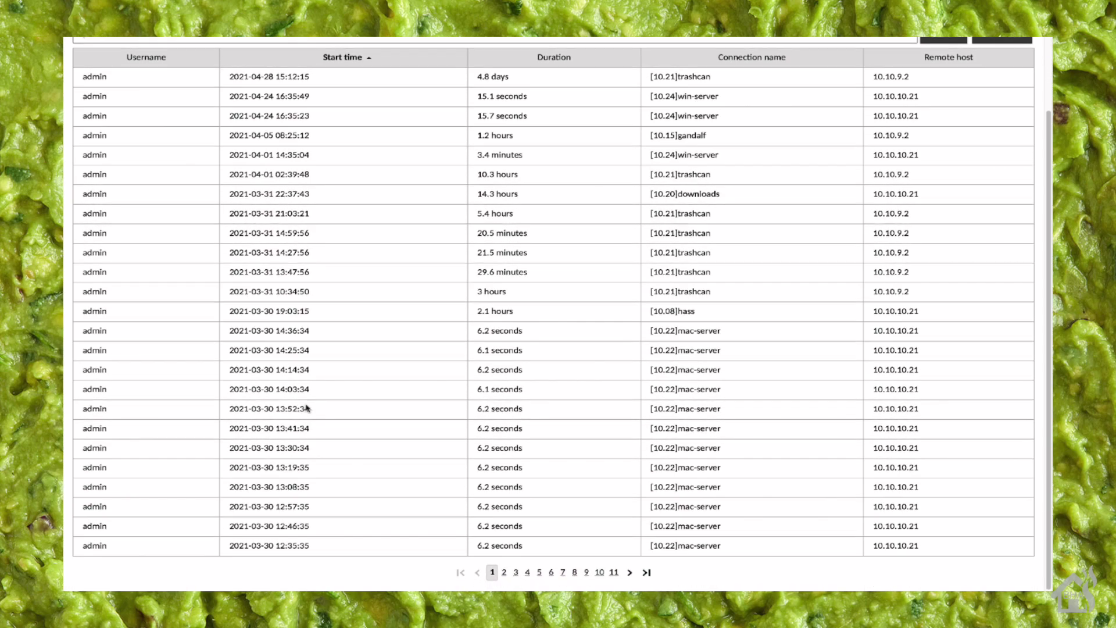
{"action": "scroll", "coordinate": [307, 408], "scroll_direction": "up", "scroll_amount": 3}
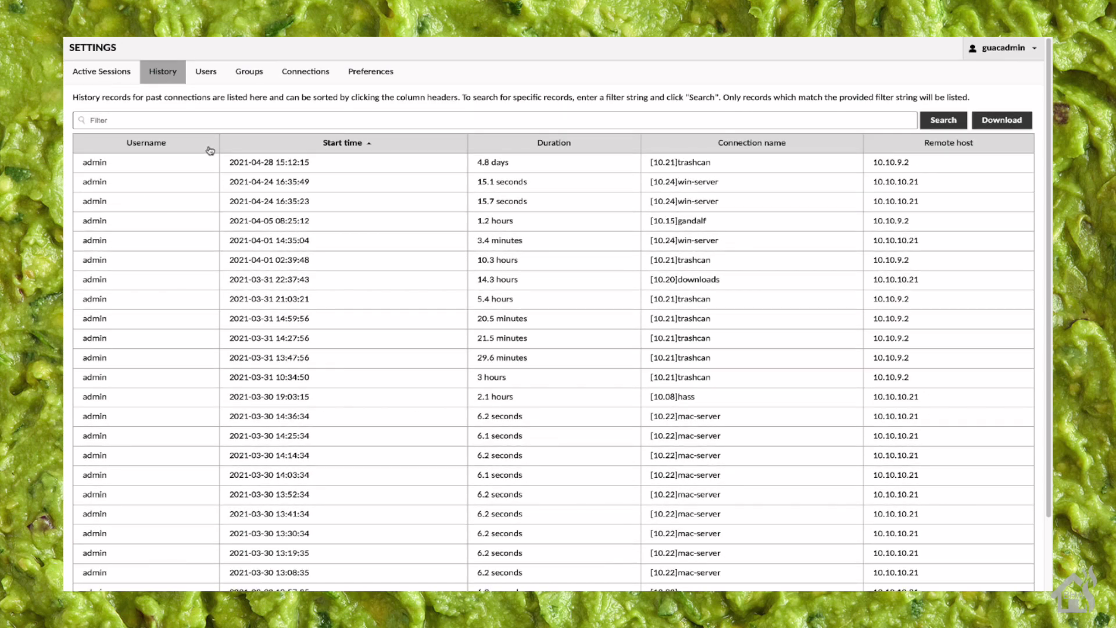
{"action": "left_click", "coordinate": [207, 74]}
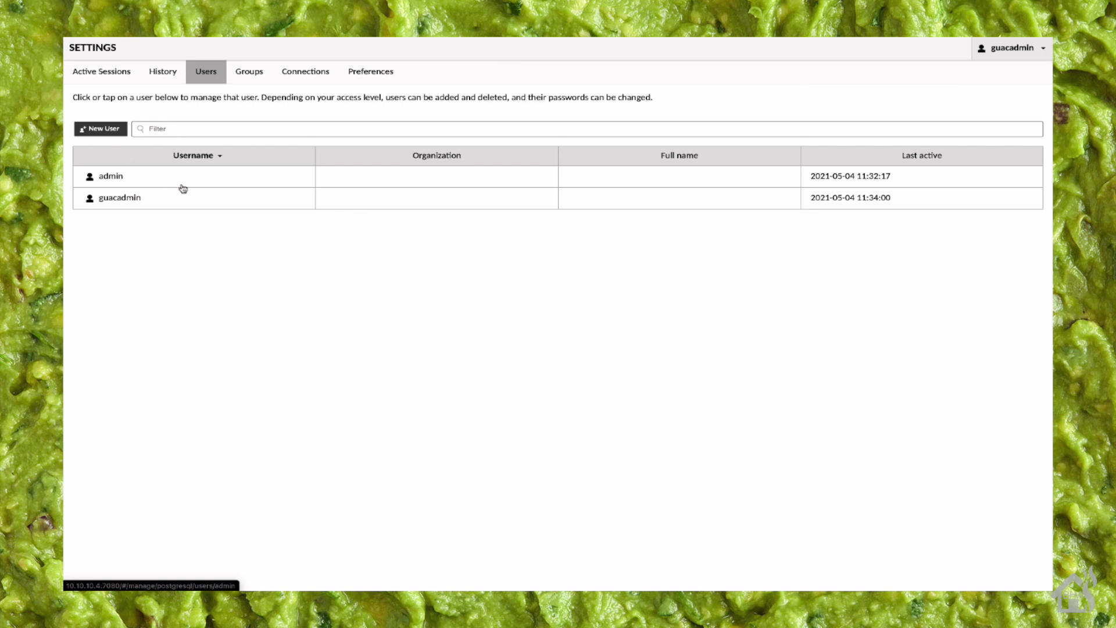
{"action": "left_click", "coordinate": [252, 76]}
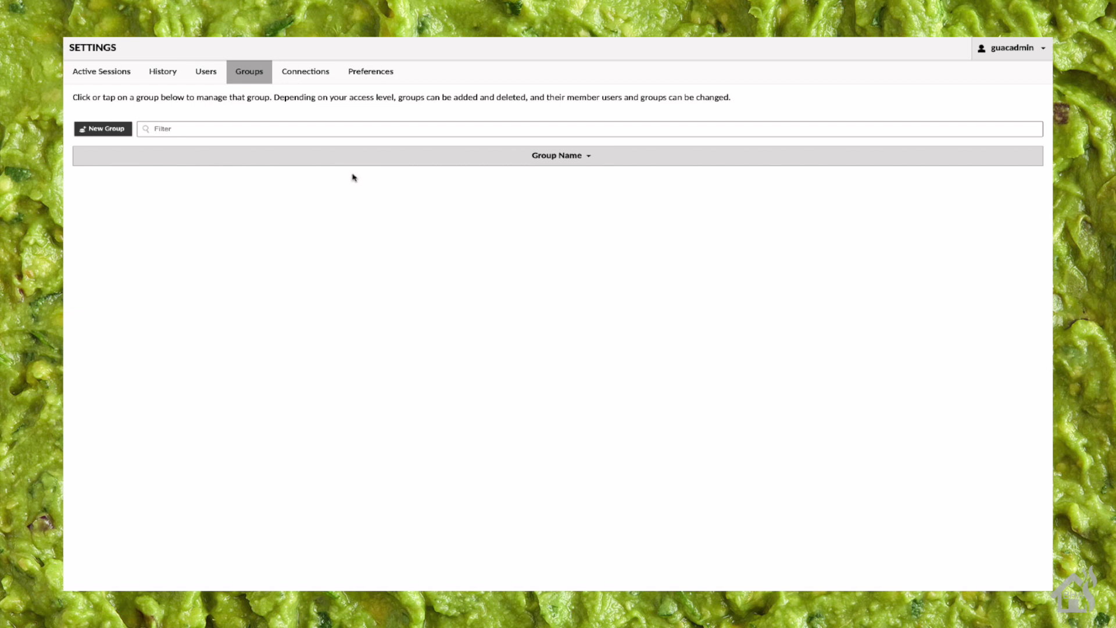
View the configured connections and expand the RDP, SSH and VNC groups.
{"action": "left_click", "coordinate": [297, 82]}
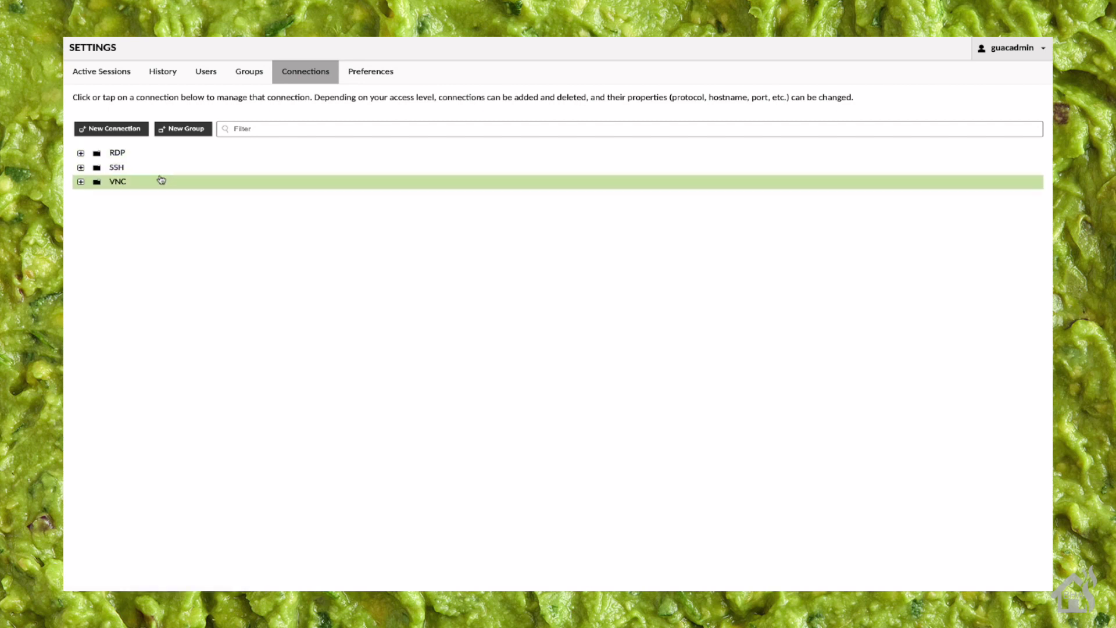
{"action": "left_click", "coordinate": [81, 154]}
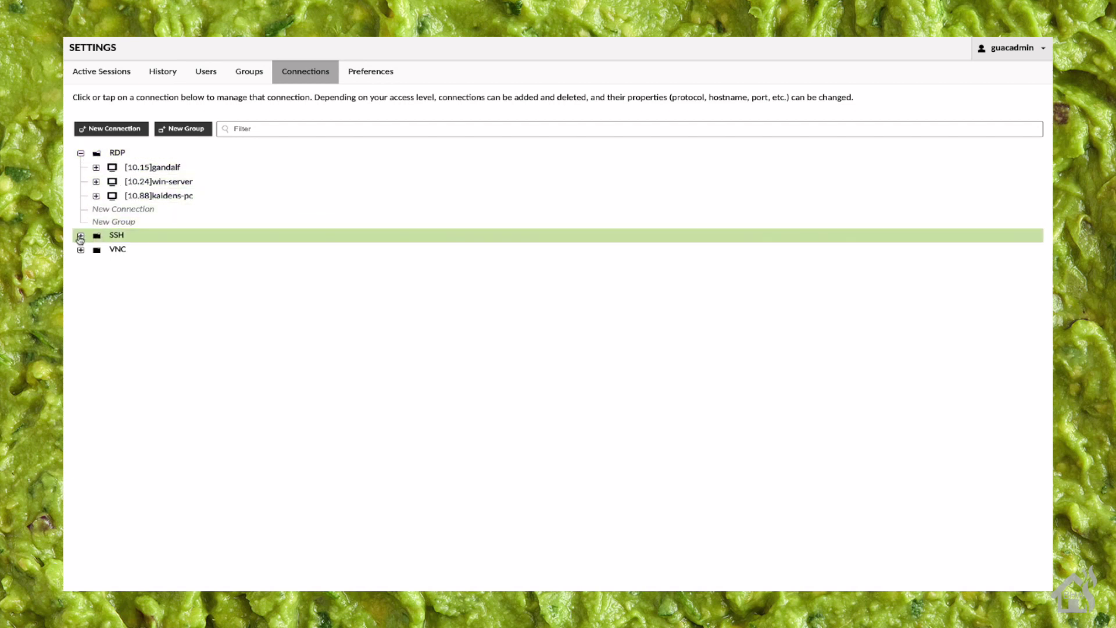
{"action": "left_click", "coordinate": [81, 236]}
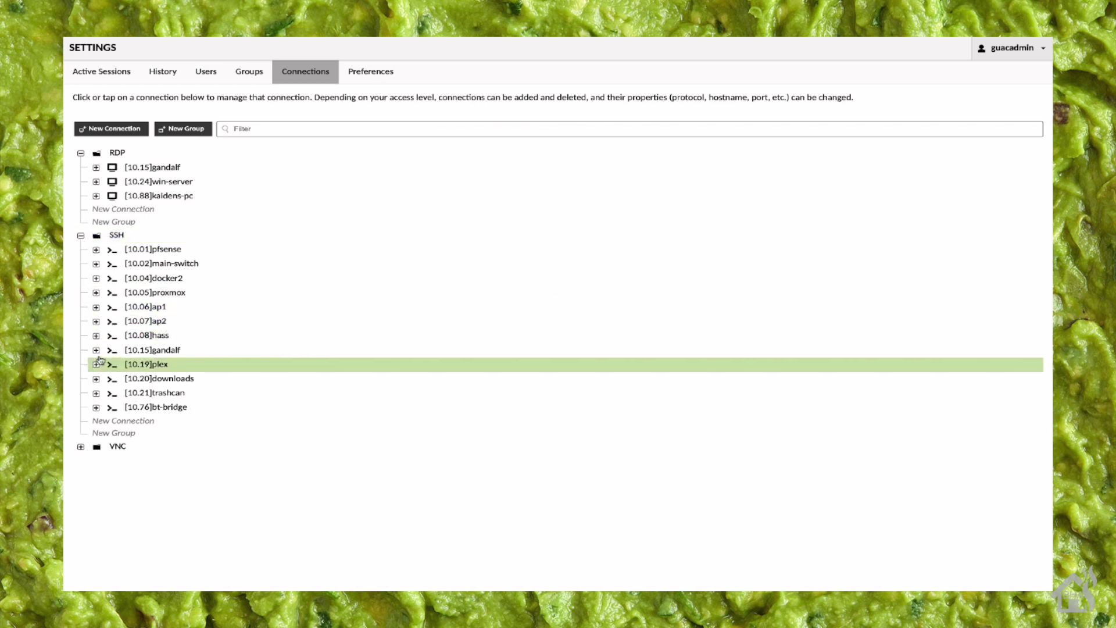
{"action": "left_click", "coordinate": [81, 447]}
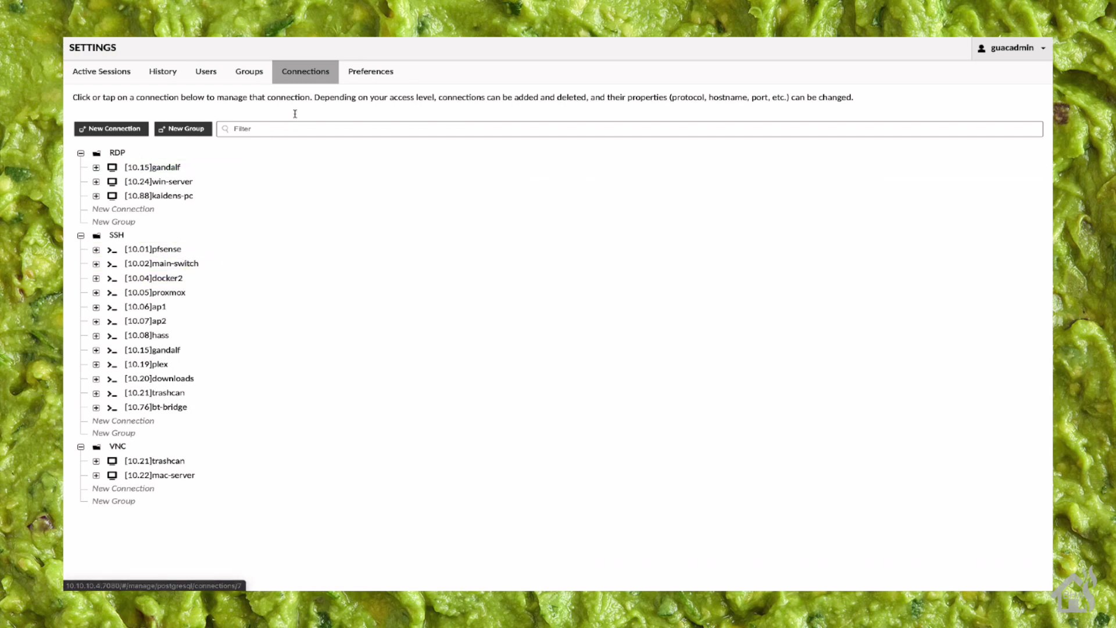
Review the account preferences, including locale, password change, default input method and mouse emulation mode.
{"action": "left_click", "coordinate": [362, 72]}
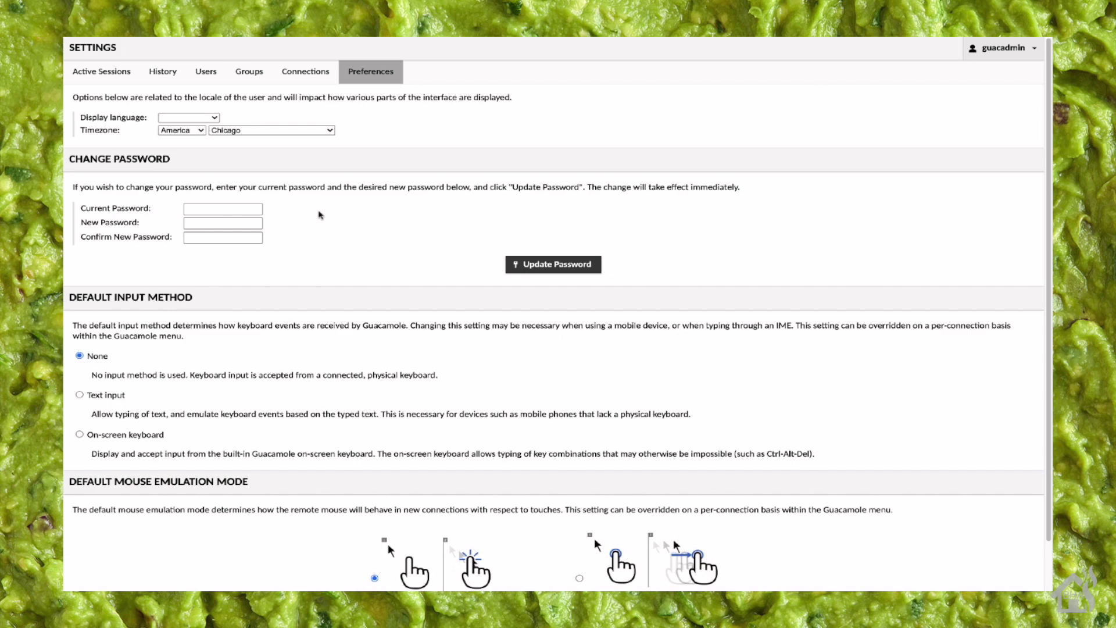
{"action": "scroll", "coordinate": [319, 215], "scroll_direction": "down", "scroll_amount": 1}
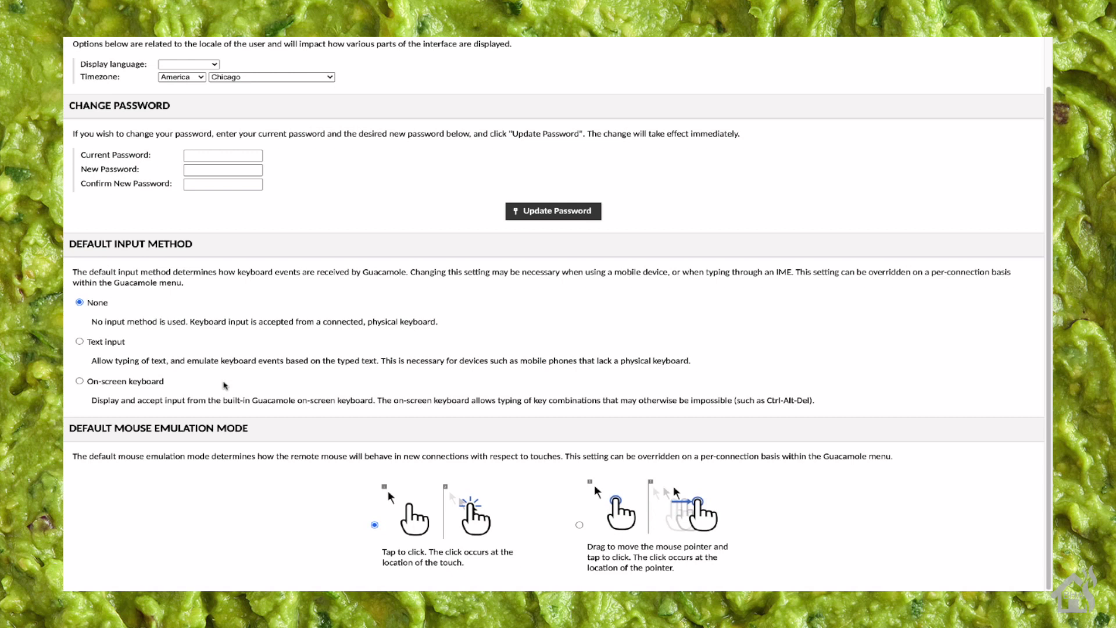
{"action": "scroll", "coordinate": [226, 386], "scroll_direction": "down", "scroll_amount": 1}
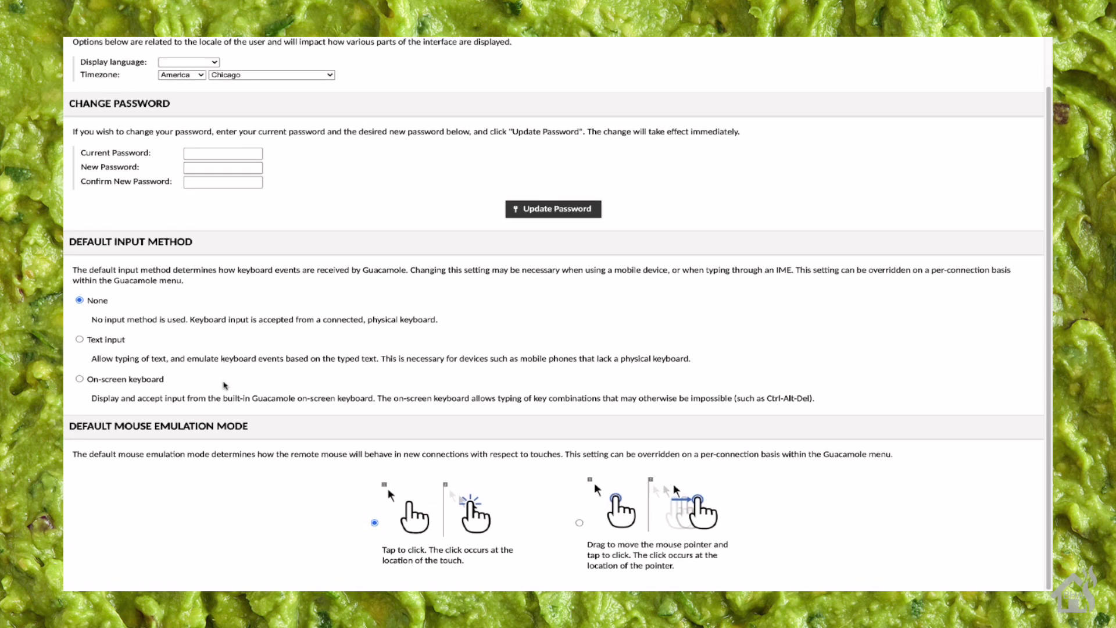
{"action": "scroll", "coordinate": [226, 386], "scroll_direction": "up", "scroll_amount": 1}
{"action": "scroll", "coordinate": [250, 276], "scroll_direction": "up", "scroll_amount": 2}
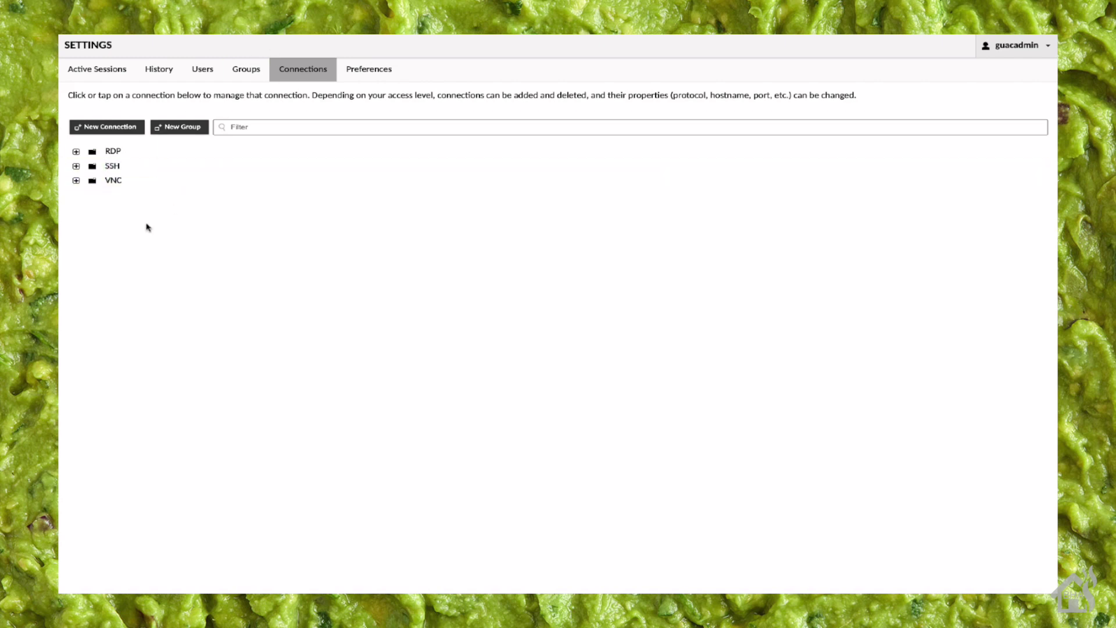
Open the [10.15]gandalf connection in the RDP group for editing and view its available protocols, keeping RDP.
{"action": "left_click", "coordinate": [77, 152]}
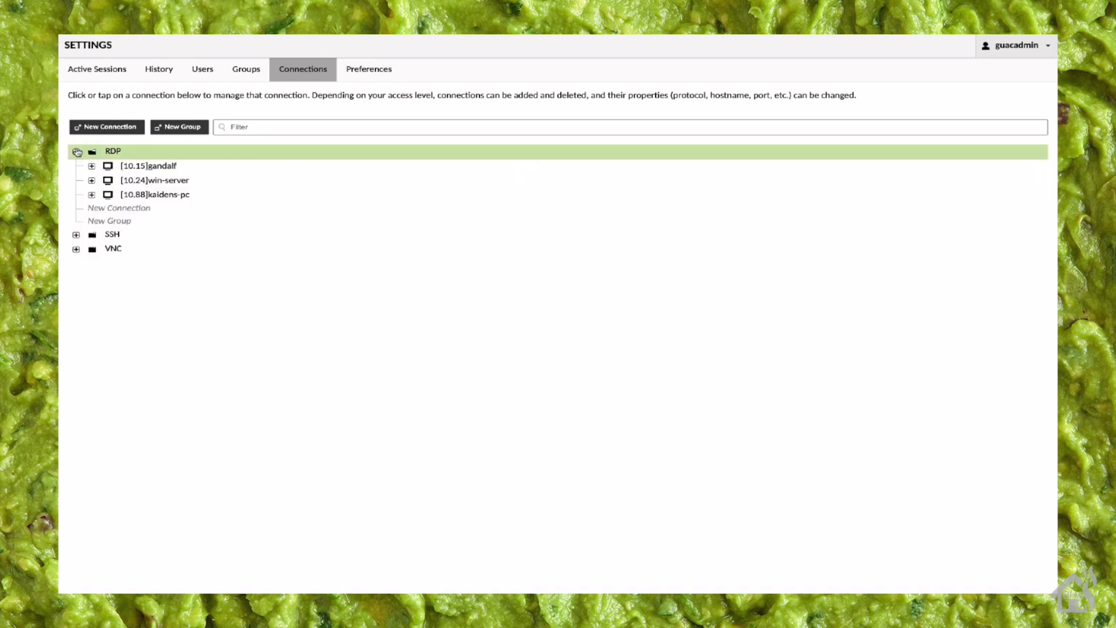
{"action": "left_click", "coordinate": [157, 168]}
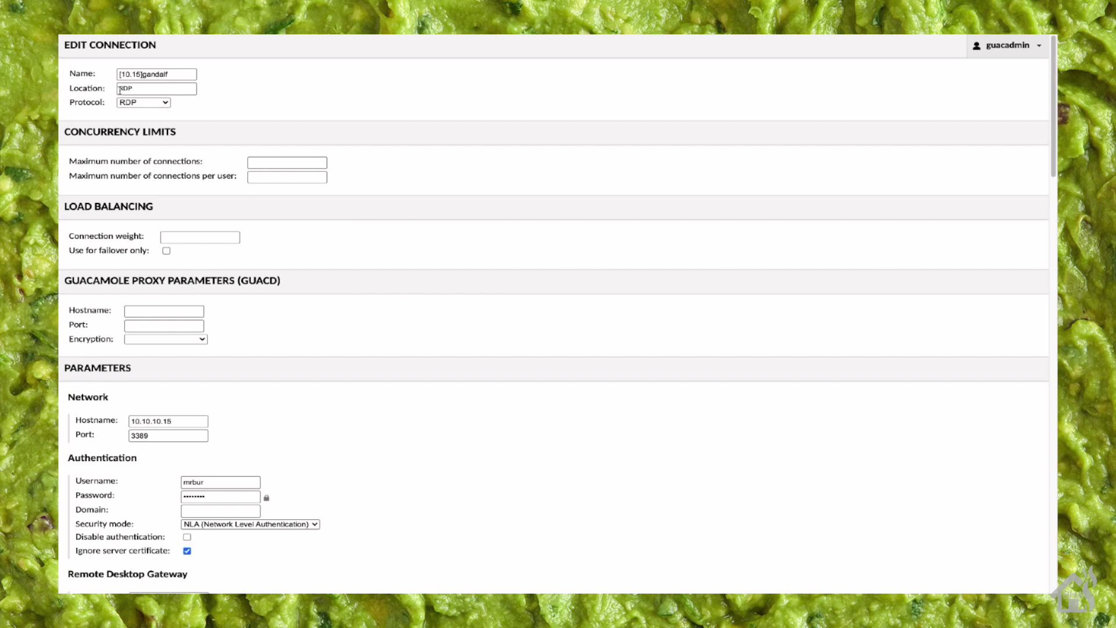
{"action": "left_click", "coordinate": [167, 104]}
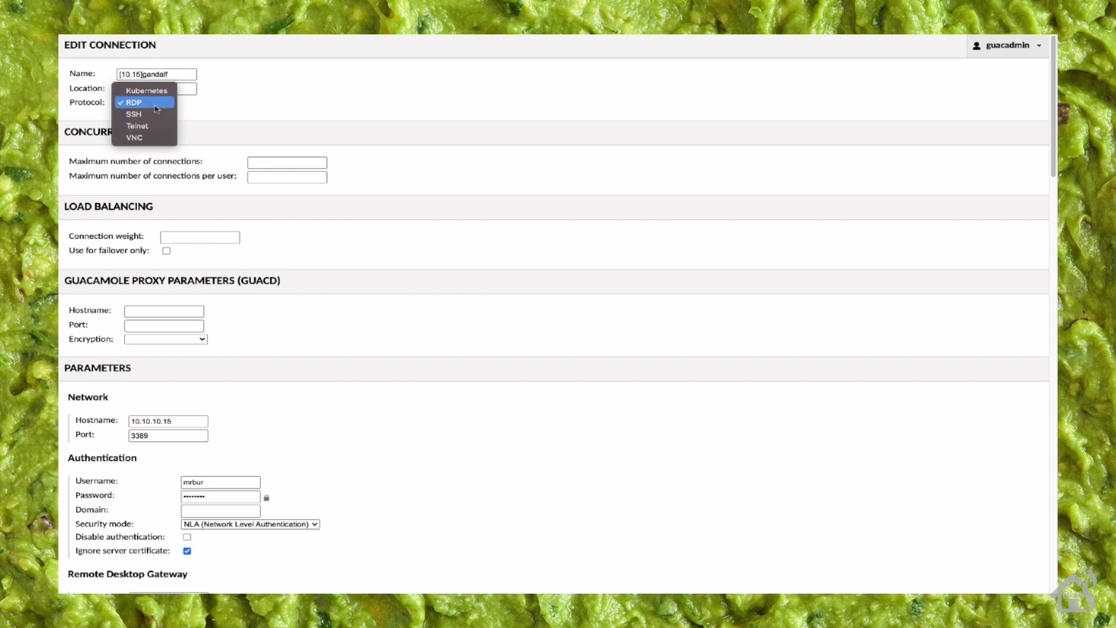
{"action": "left_click", "coordinate": [252, 112]}
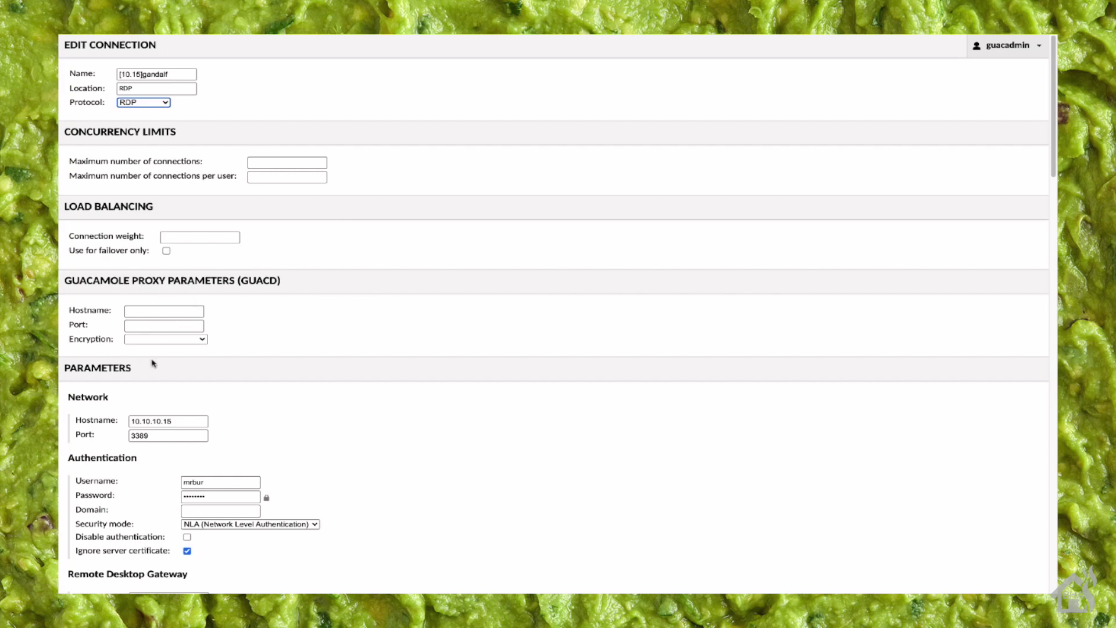
Review the gandalf connection's proxy, network, authentication, Remote Desktop Gateway and basic settings, including the keyboard layout.
{"action": "scroll", "coordinate": [221, 348], "scroll_direction": "down", "scroll_amount": 3}
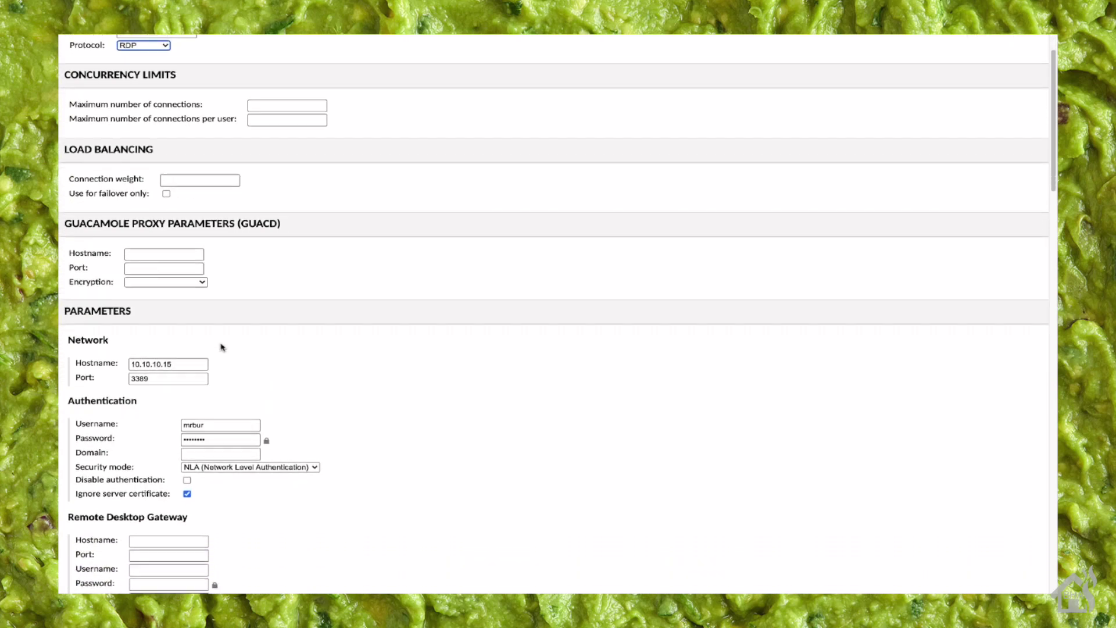
{"action": "scroll", "coordinate": [222, 347], "scroll_direction": "down", "scroll_amount": 3}
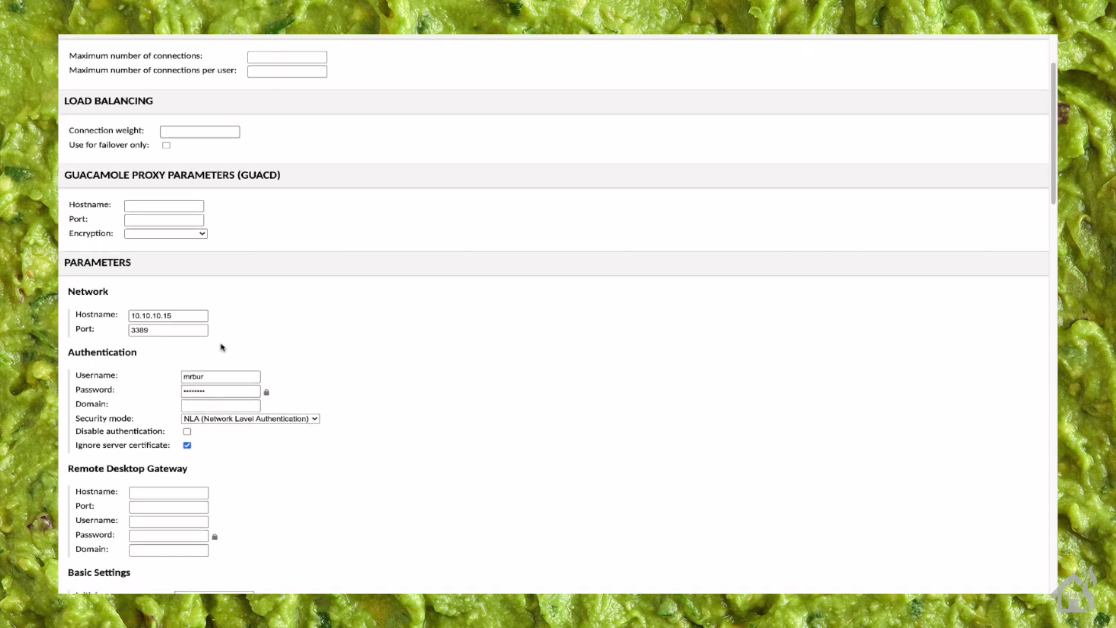
{"action": "scroll", "coordinate": [221, 347], "scroll_direction": "down", "scroll_amount": 1}
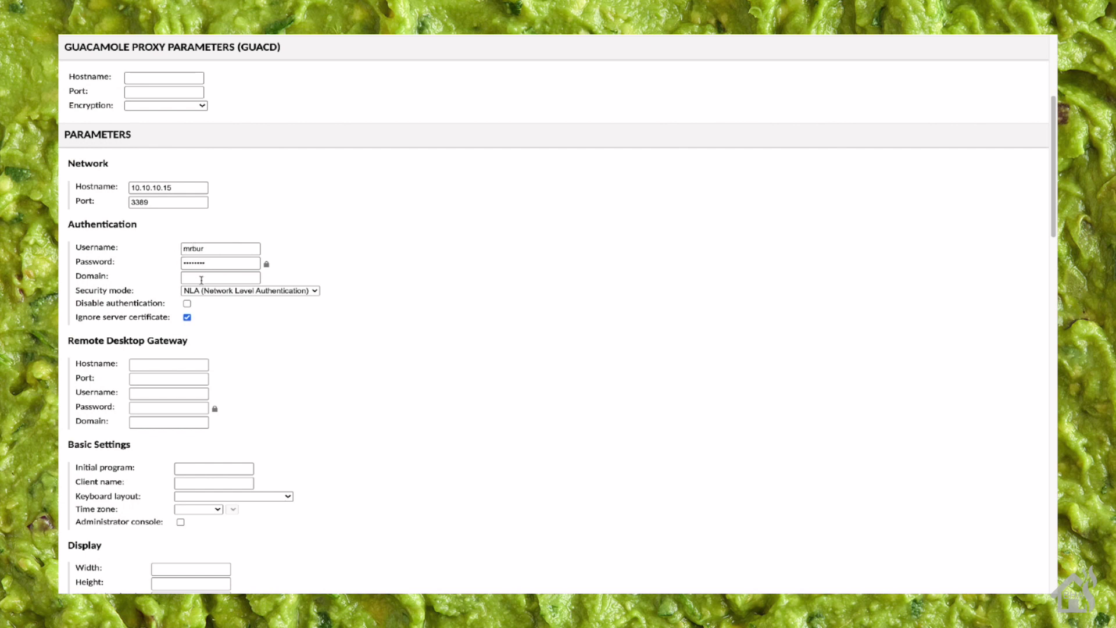
{"action": "scroll", "coordinate": [202, 282], "scroll_direction": "down", "scroll_amount": 1}
{"action": "scroll", "coordinate": [202, 282], "scroll_direction": "down", "scroll_amount": 3}
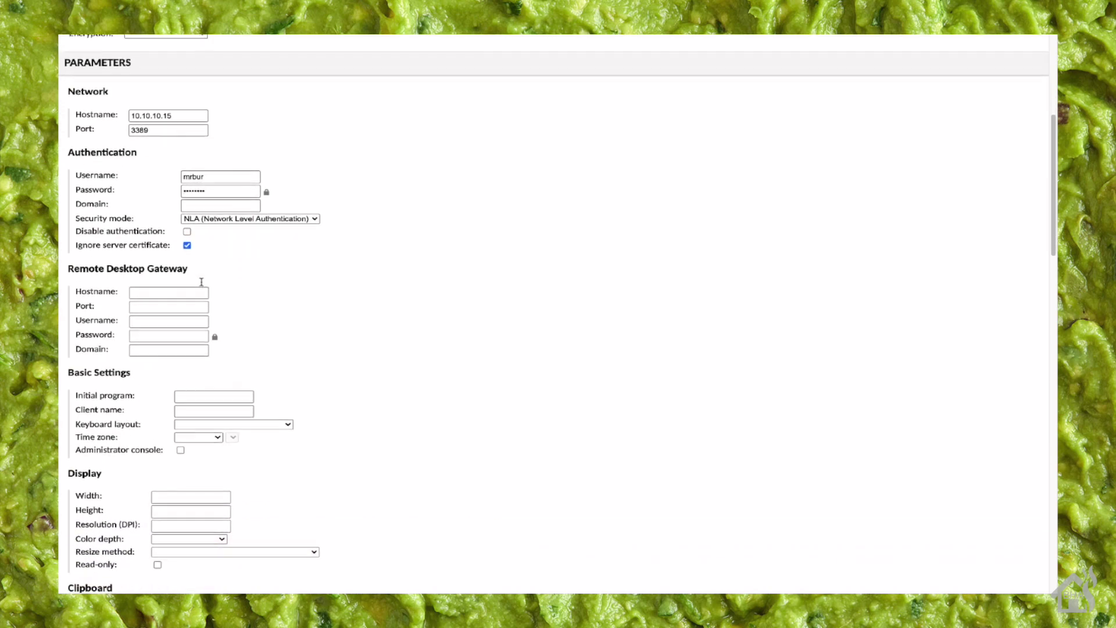
{"action": "scroll", "coordinate": [202, 281], "scroll_direction": "down", "scroll_amount": 2}
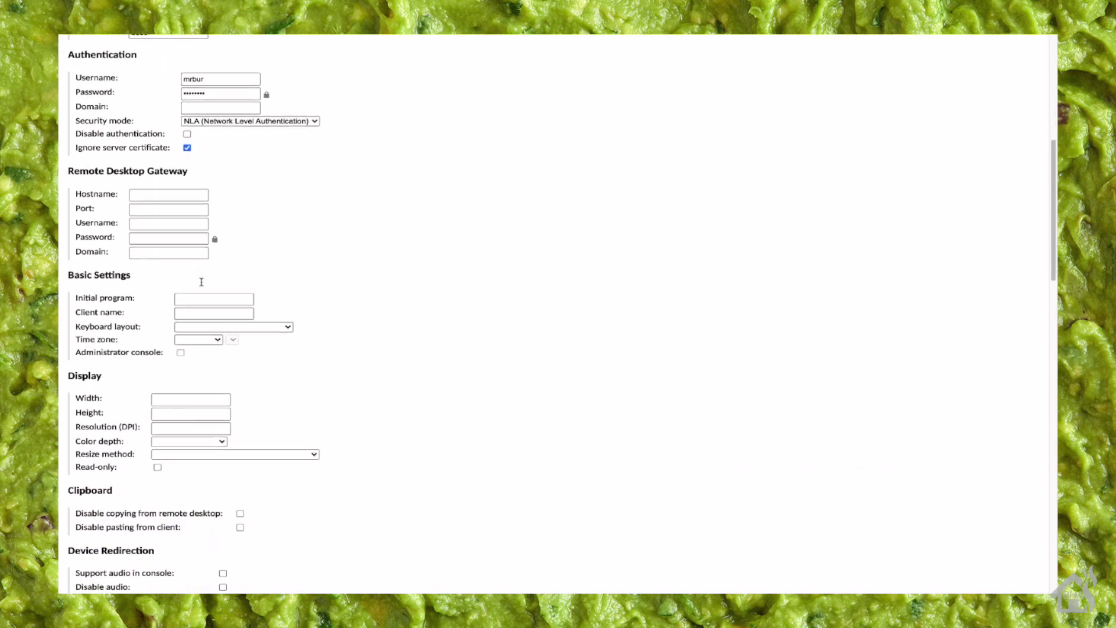
{"action": "scroll", "coordinate": [202, 281], "scroll_direction": "down", "scroll_amount": 1}
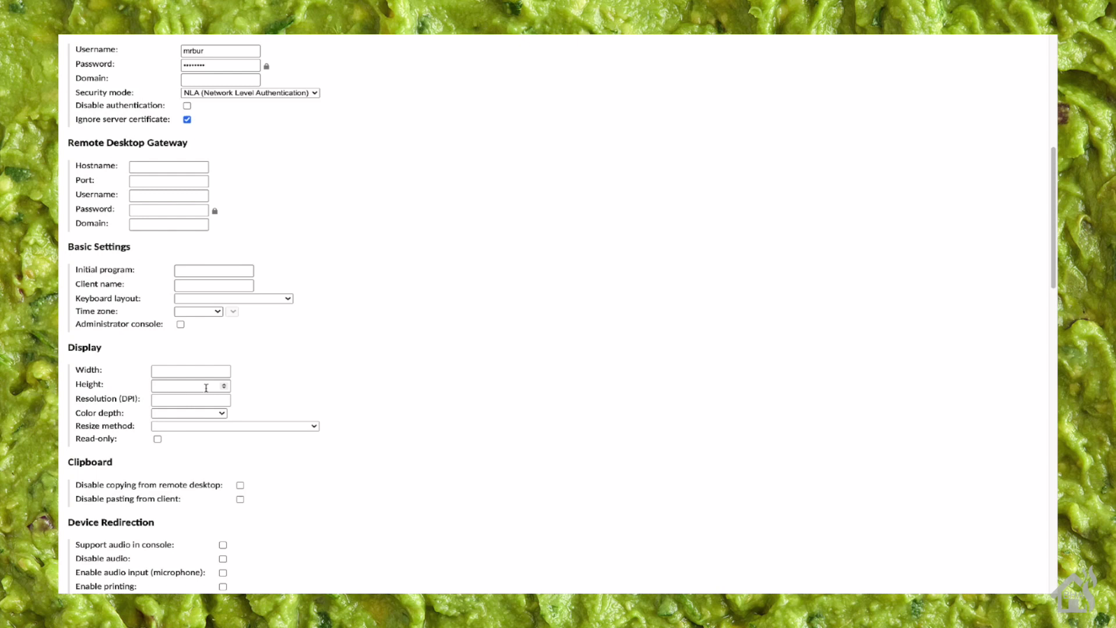
{"action": "key", "text": "Tab"}
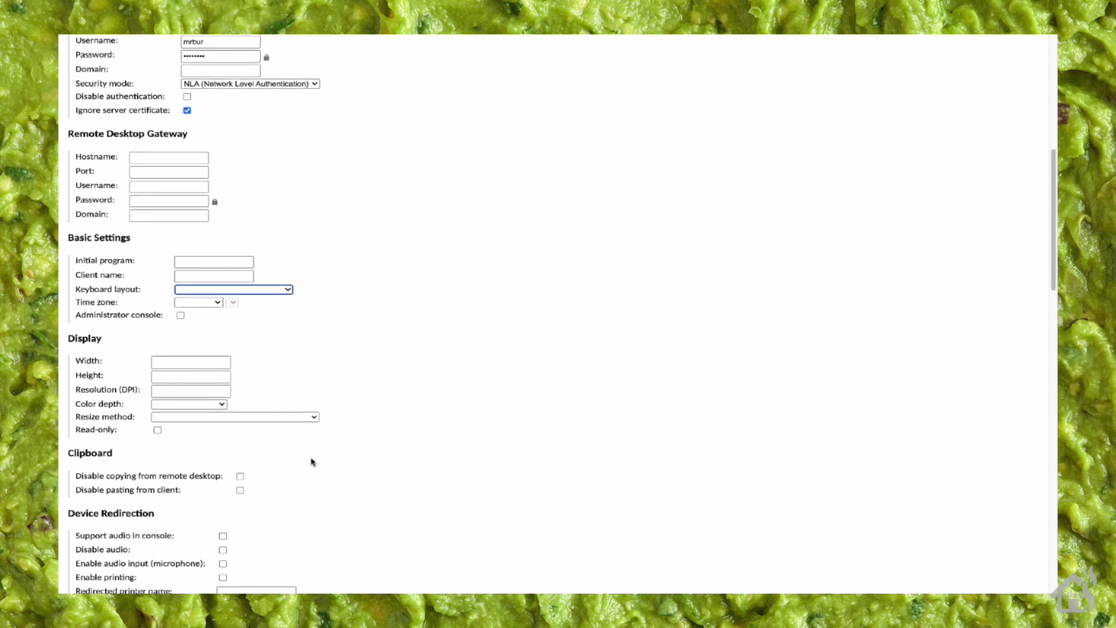
Review the connection's display, clipboard, device redirection, performance and RemoteApp settings.
{"action": "scroll", "coordinate": [311, 461], "scroll_direction": "down", "scroll_amount": 2}
{"action": "scroll", "coordinate": [311, 461], "scroll_direction": "down", "scroll_amount": 5}
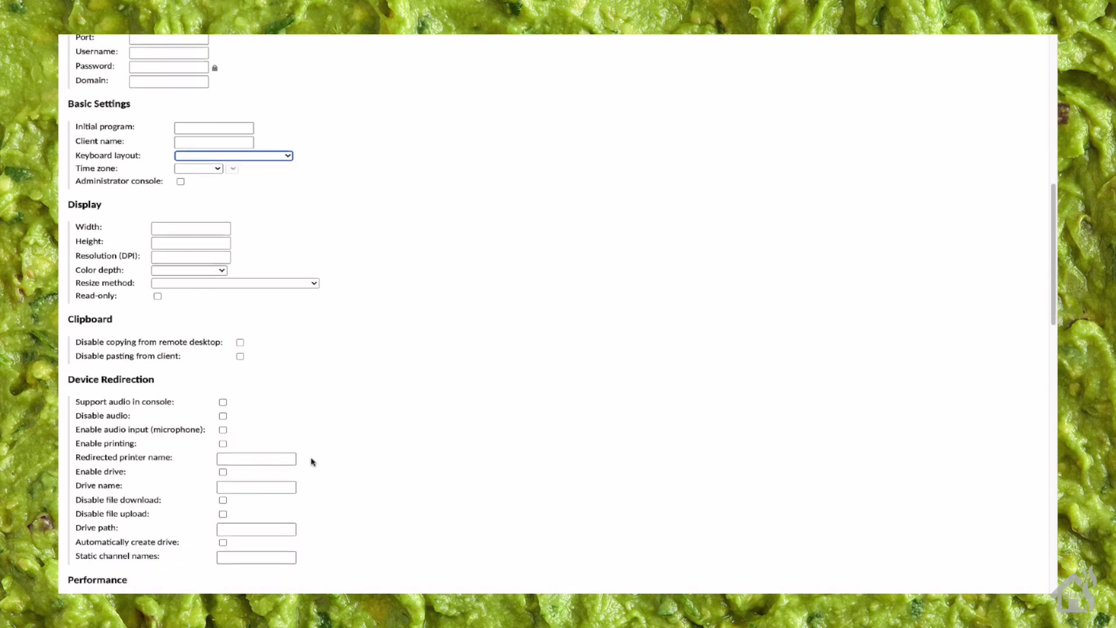
{"action": "scroll", "coordinate": [311, 462], "scroll_direction": "down", "scroll_amount": 4}
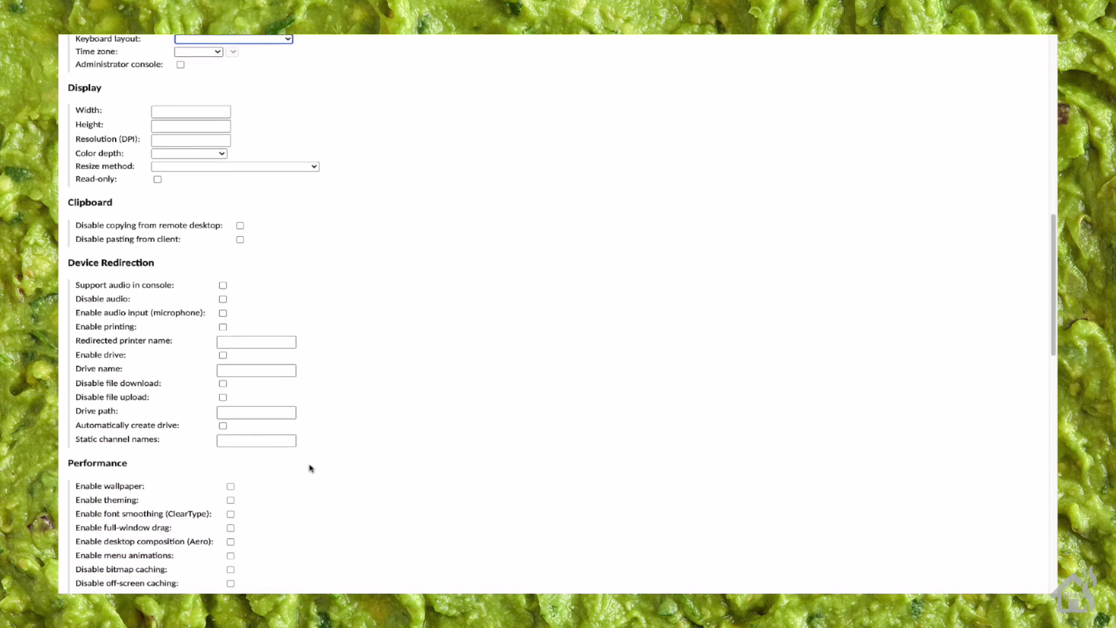
{"action": "scroll", "coordinate": [310, 467], "scroll_direction": "down", "scroll_amount": 1}
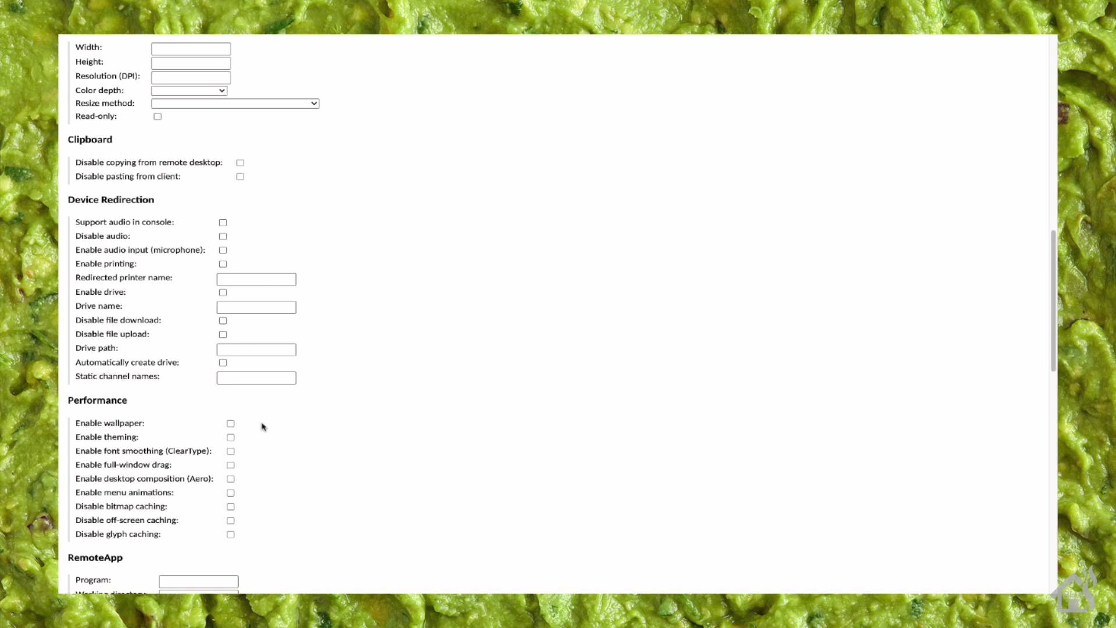
{"action": "scroll", "coordinate": [262, 430], "scroll_direction": "down", "scroll_amount": 2}
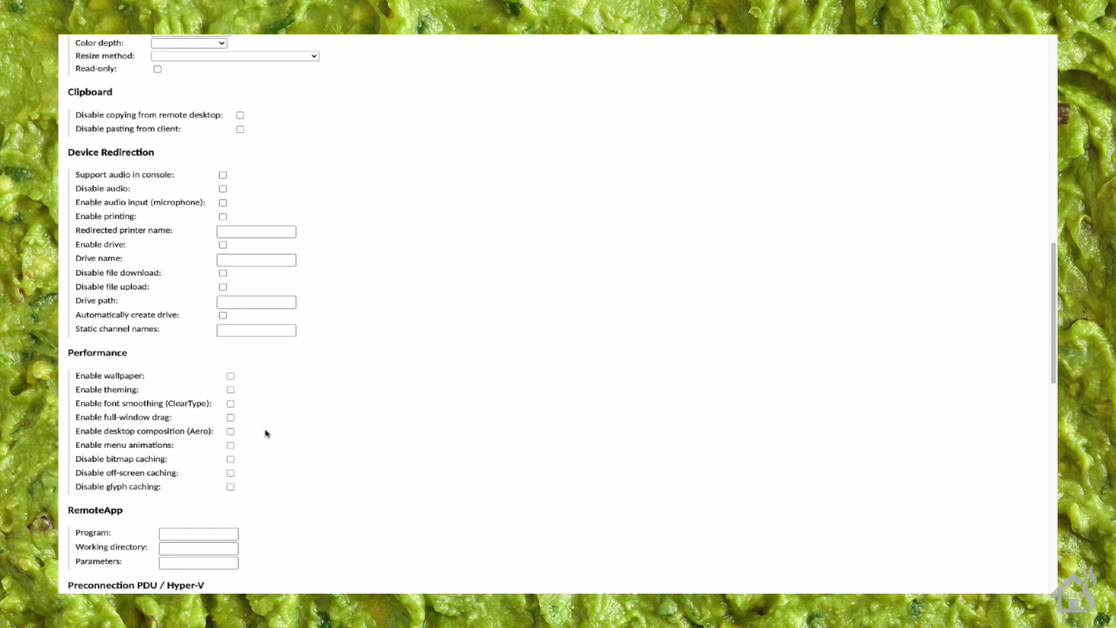
{"action": "scroll", "coordinate": [267, 434], "scroll_direction": "down", "scroll_amount": 1}
{"action": "scroll", "coordinate": [267, 434], "scroll_direction": "down", "scroll_amount": 2}
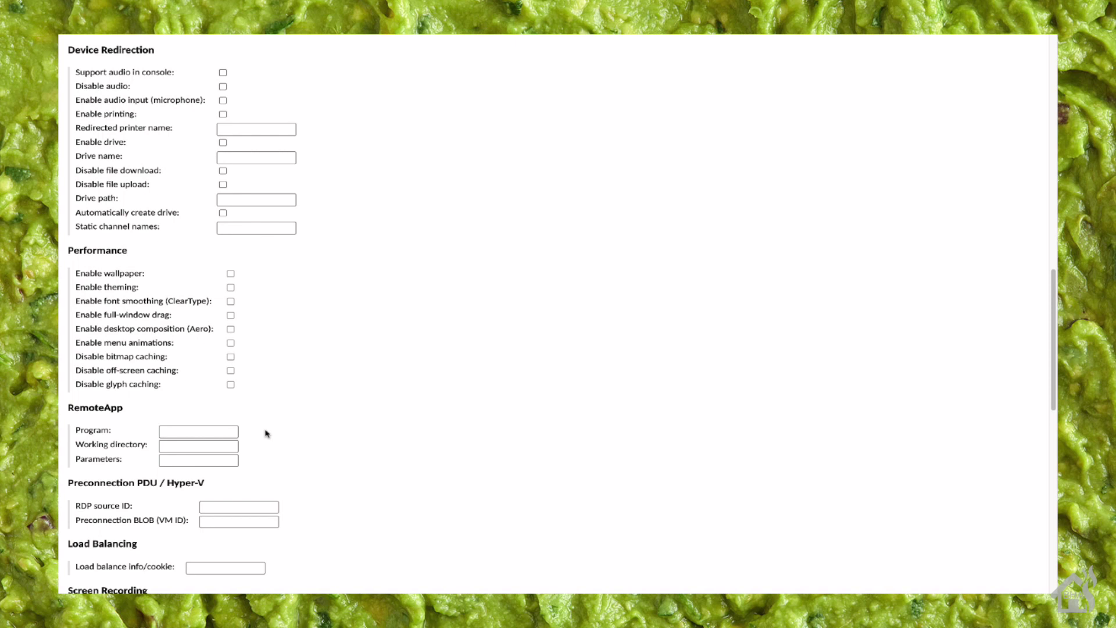
{"action": "scroll", "coordinate": [269, 444], "scroll_direction": "down", "scroll_amount": 1}
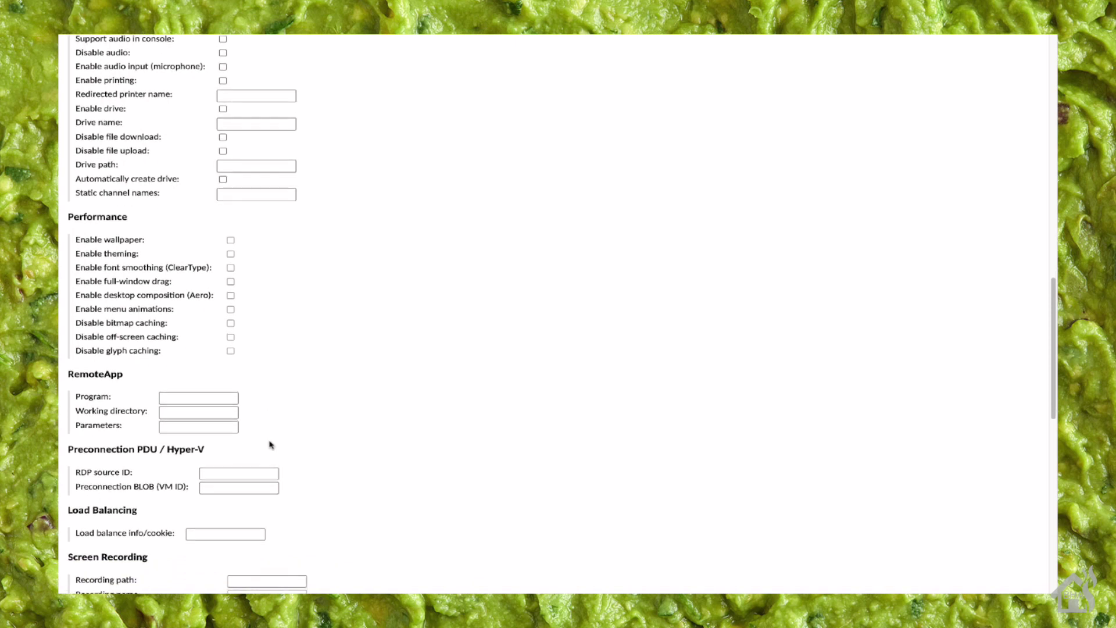
{"action": "scroll", "coordinate": [270, 444], "scroll_direction": "down", "scroll_amount": 1}
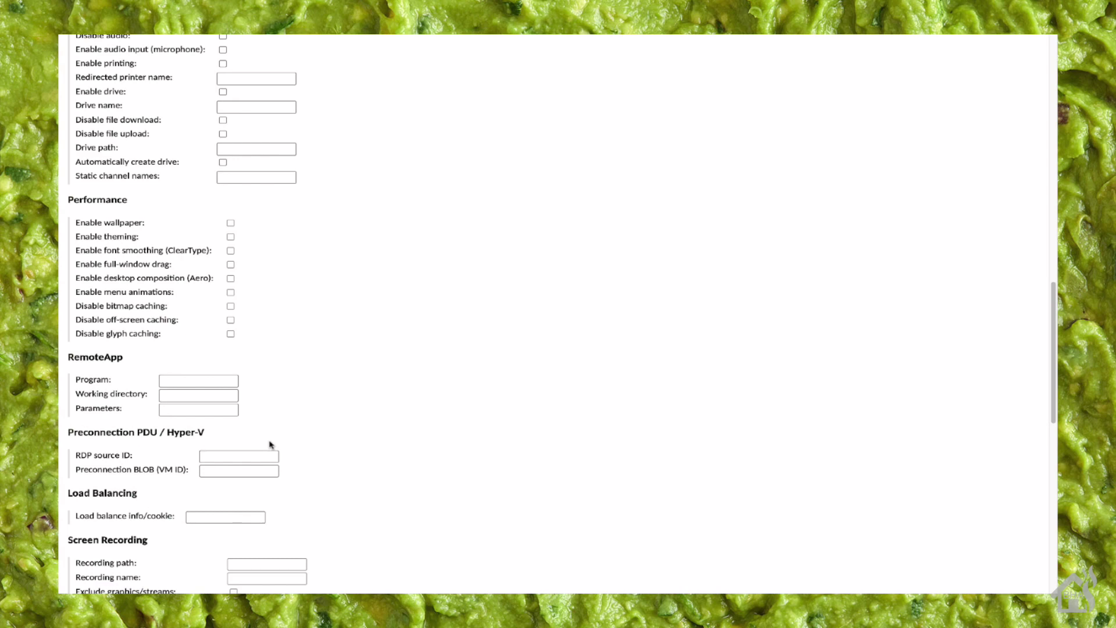
Review the load balancing, screen recording, SFTP and Wake-on-LAN settings, and save the gandalf connection.
{"action": "scroll", "coordinate": [269, 445], "scroll_direction": "down", "scroll_amount": 3}
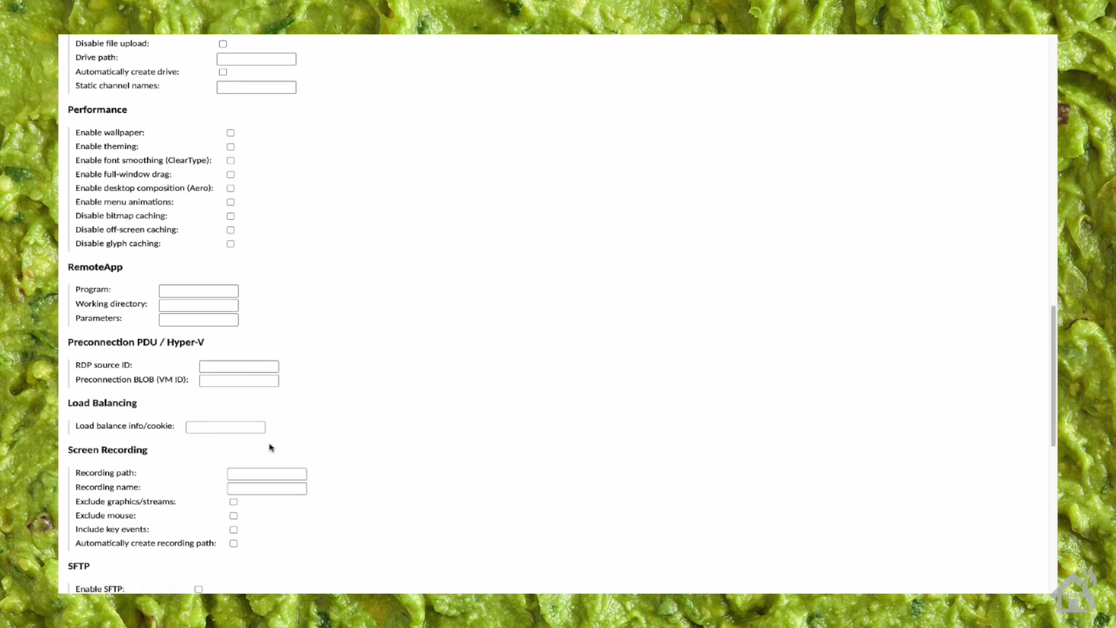
{"action": "scroll", "coordinate": [270, 458], "scroll_direction": "down", "scroll_amount": 3}
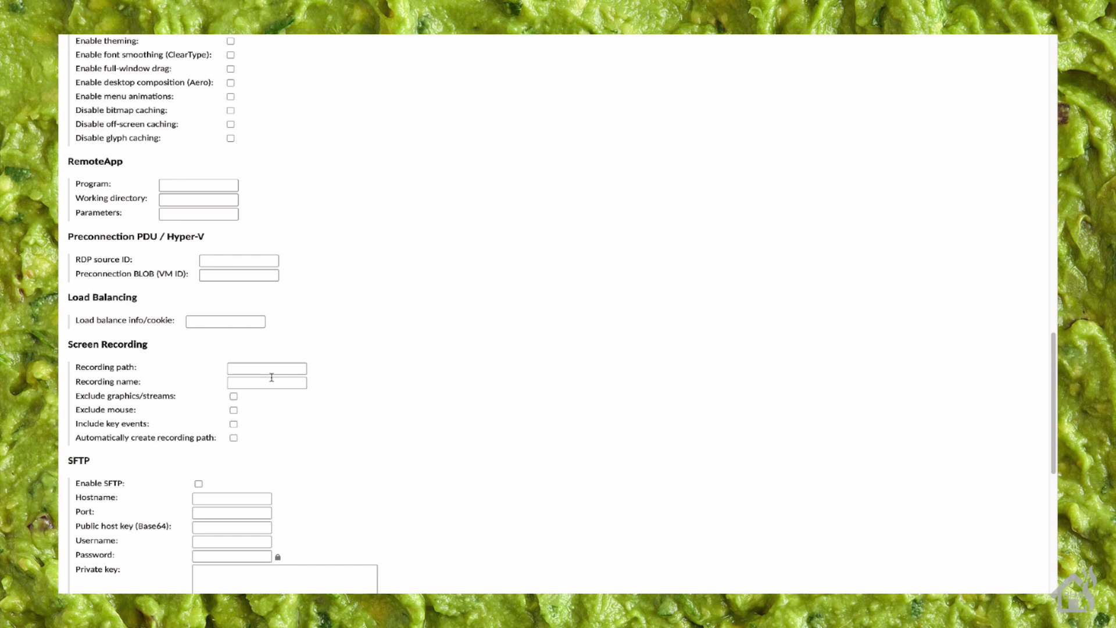
{"action": "scroll", "coordinate": [271, 377], "scroll_direction": "down", "scroll_amount": 3}
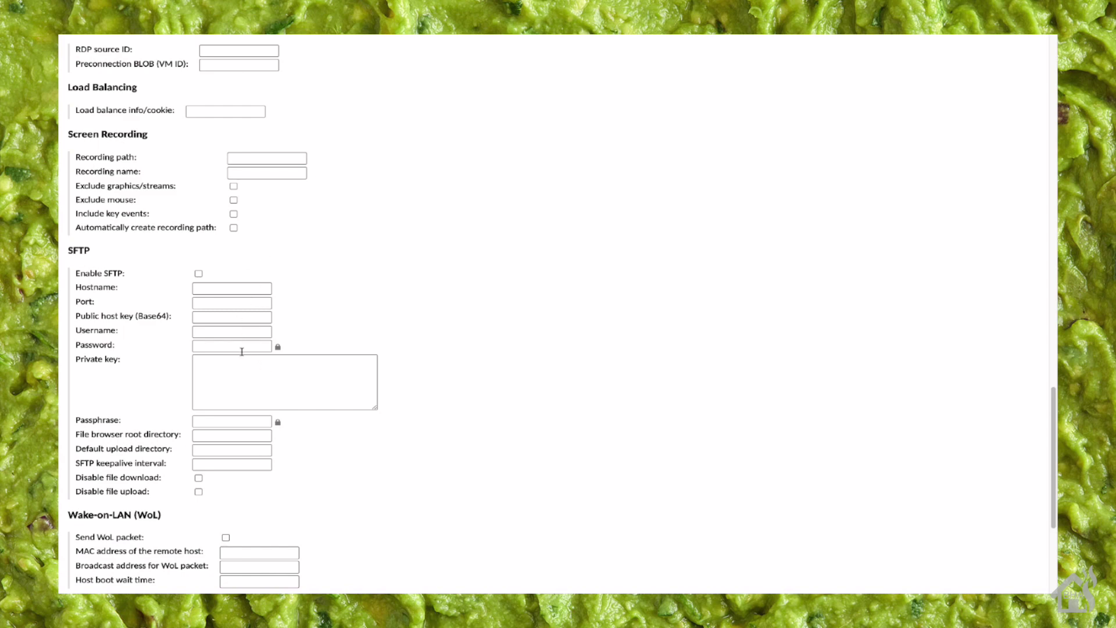
{"action": "scroll", "coordinate": [239, 462], "scroll_direction": "down", "scroll_amount": 1}
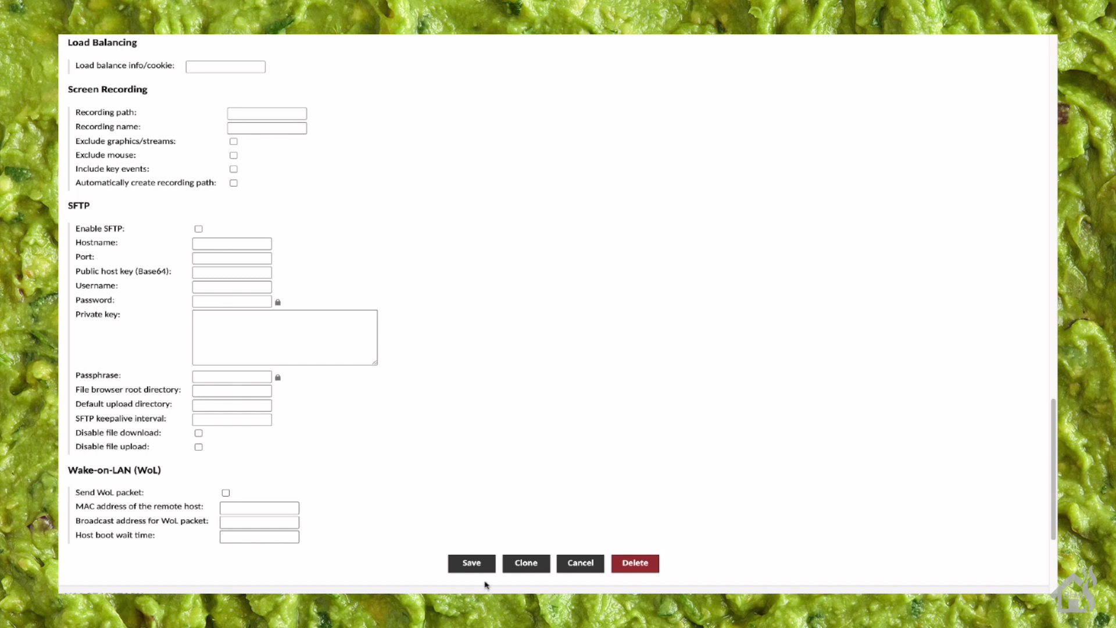
{"action": "left_click", "coordinate": [471, 564]}
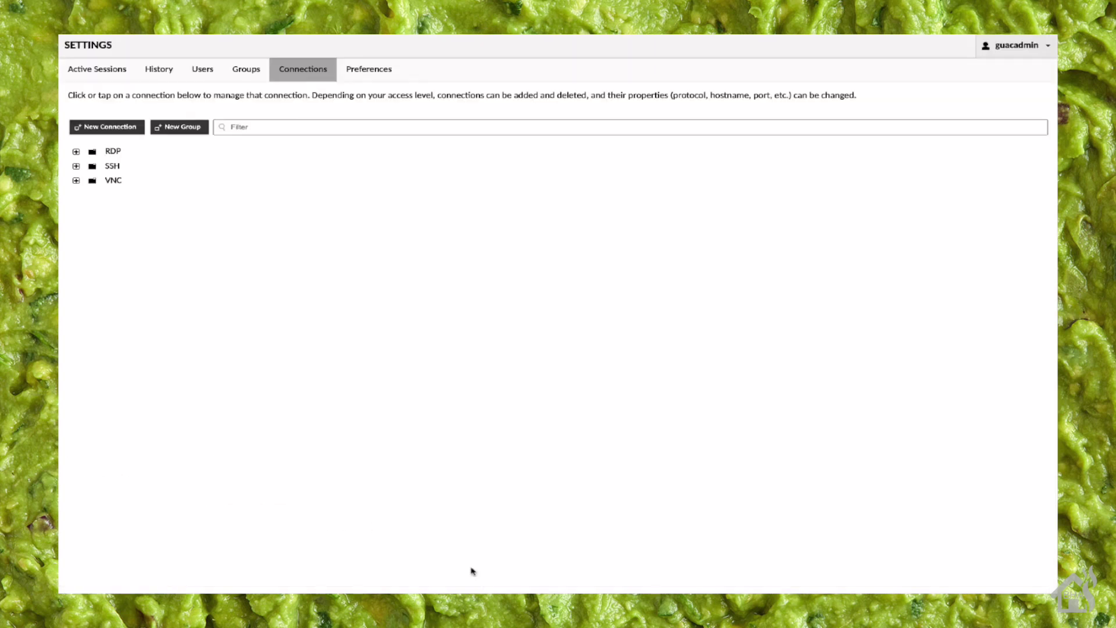
Return to the Guacamole home page and start the [10.15]gandalf remote desktop session from the RDP group.
{"action": "left_click", "coordinate": [1012, 55]}
{"action": "left_click", "coordinate": [1010, 69]}
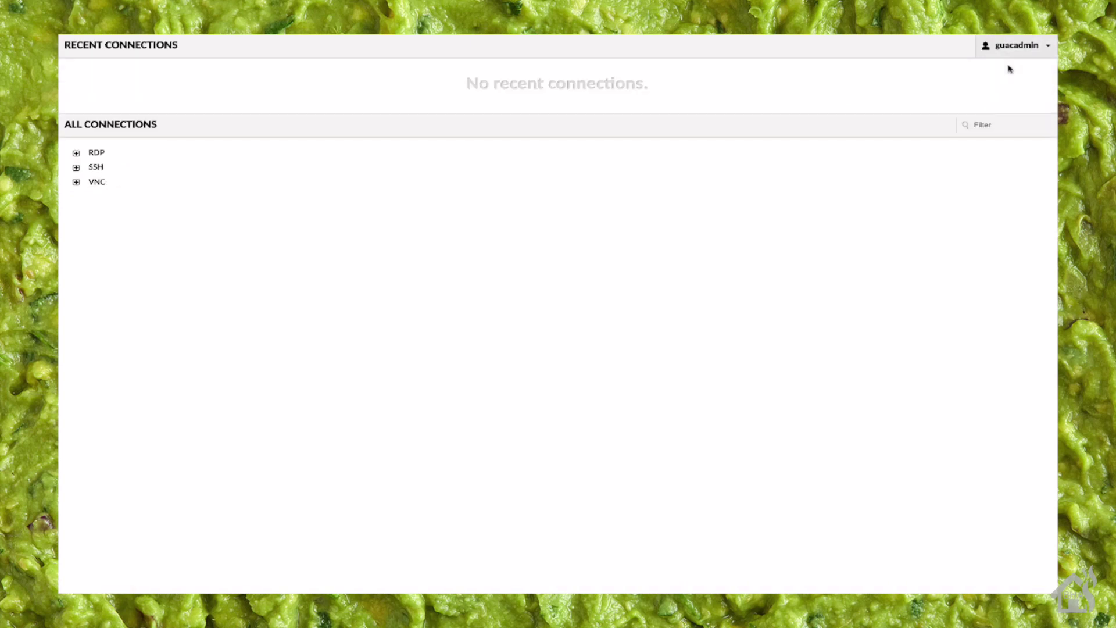
{"action": "left_click", "coordinate": [77, 154]}
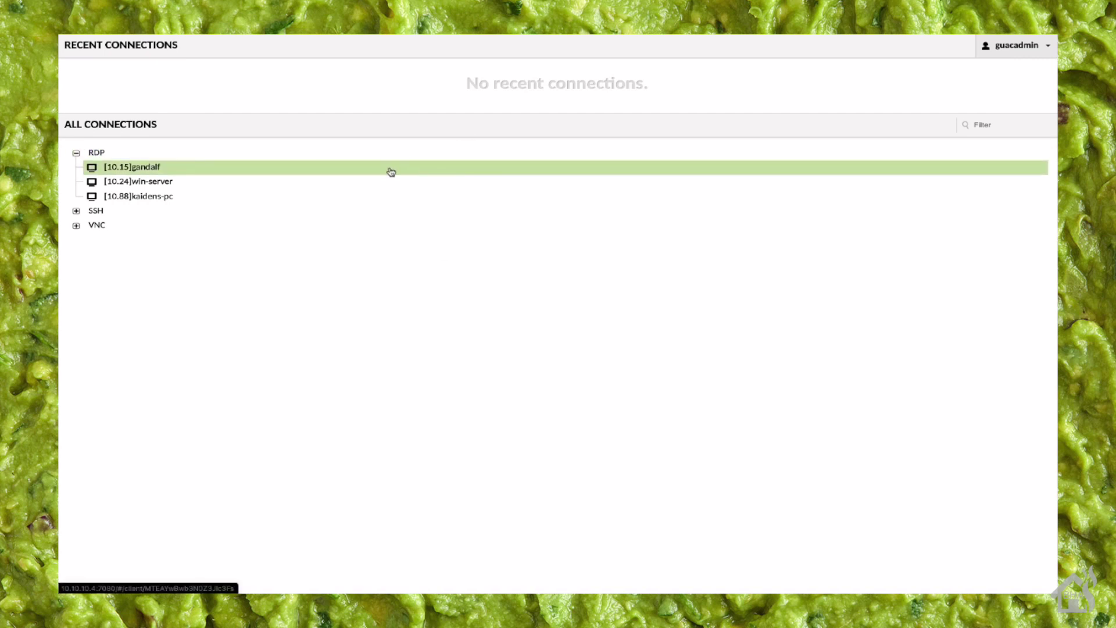
{"action": "left_click", "coordinate": [145, 172]}
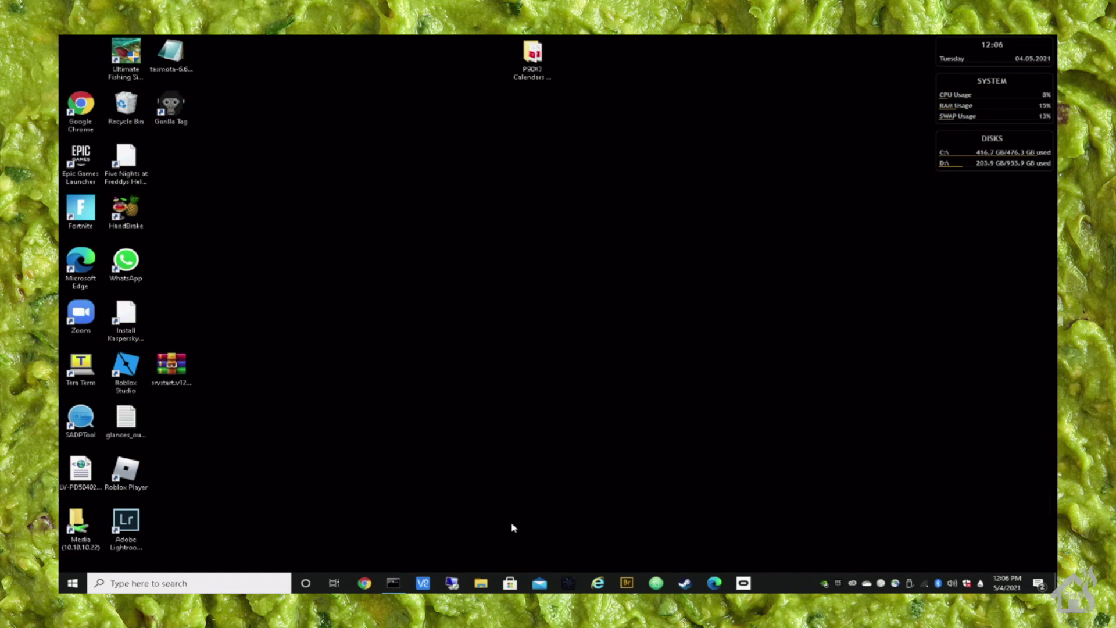
Test the remote Windows desktop by opening and closing File Explorer and Google Chrome.
{"action": "left_click", "coordinate": [482, 583]}
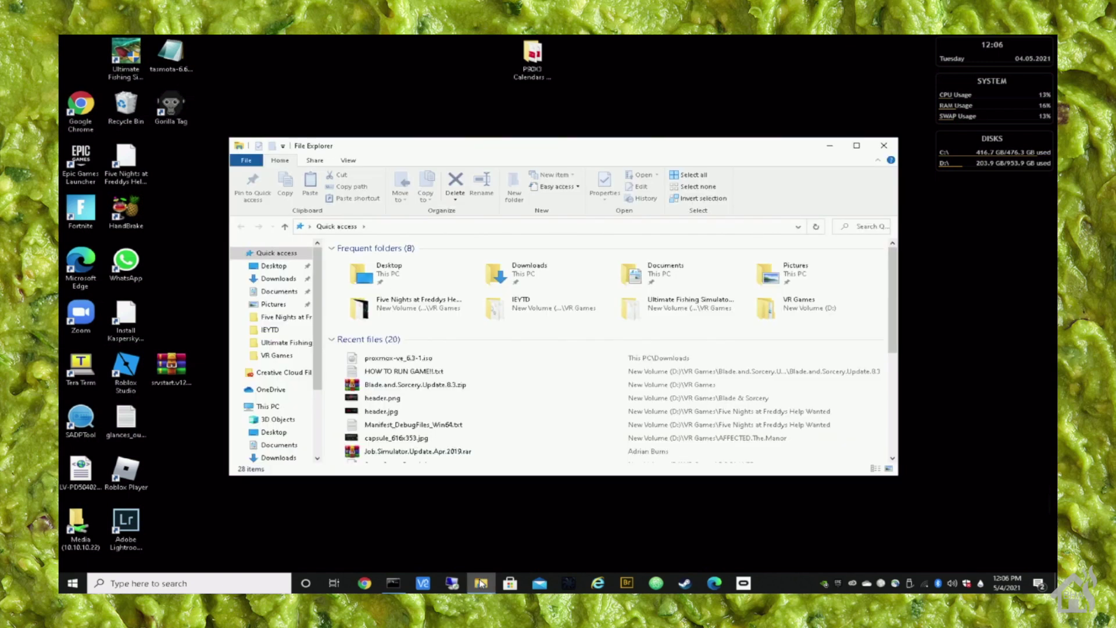
{"action": "left_click", "coordinate": [884, 147]}
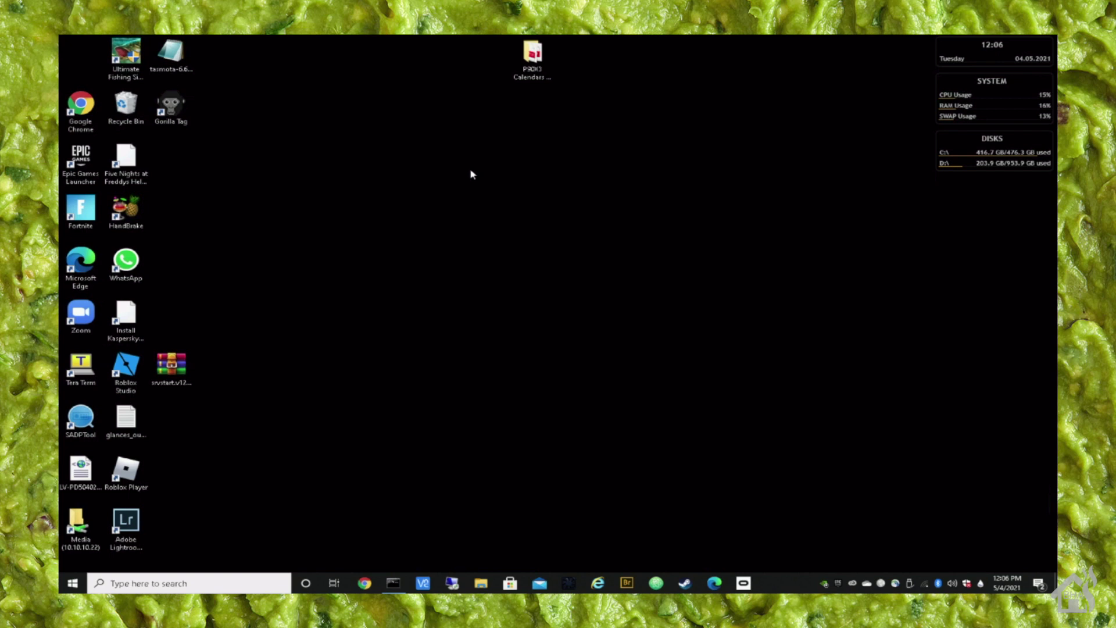
{"action": "left_click", "coordinate": [366, 584]}
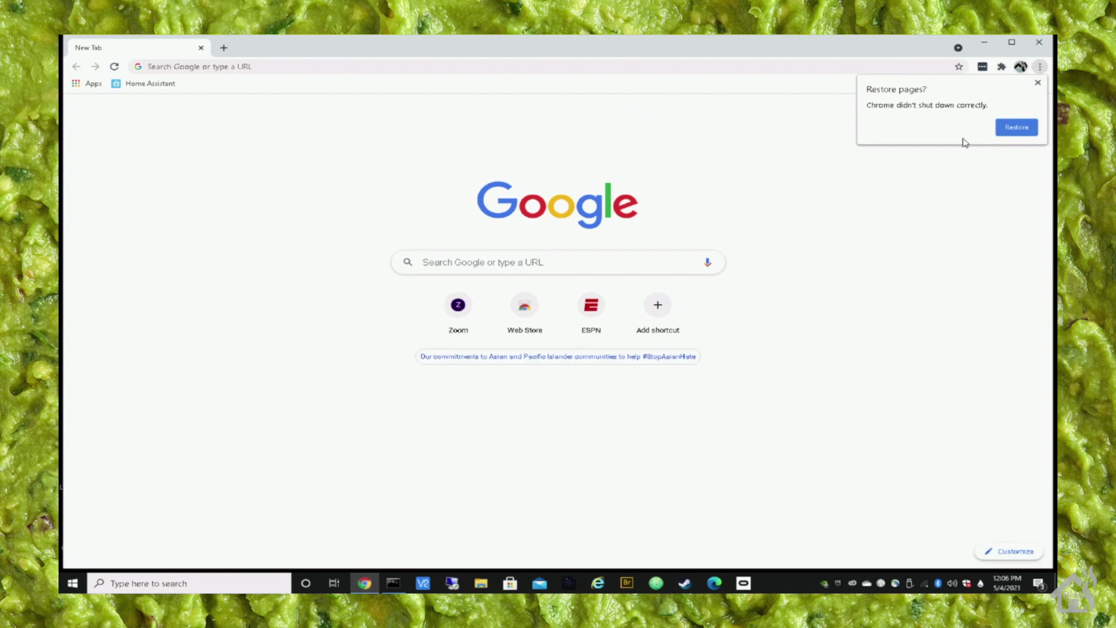
{"action": "left_click", "coordinate": [1039, 43]}
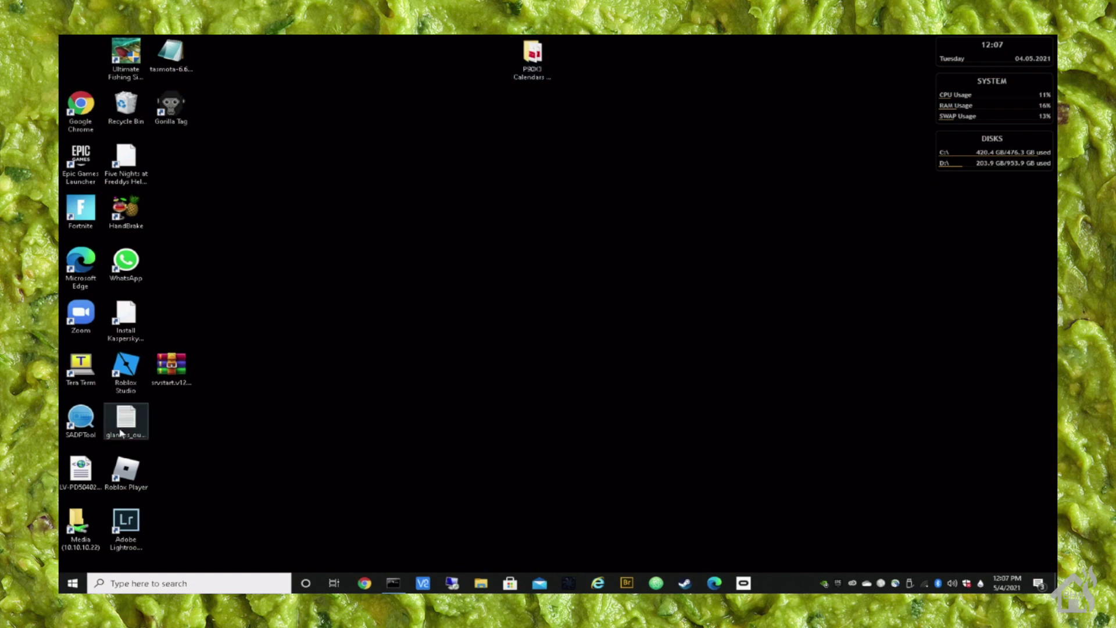
Disconnect from the remote Windows session and return to the Guacamole home page.
{"action": "left_click", "coordinate": [73, 583]}
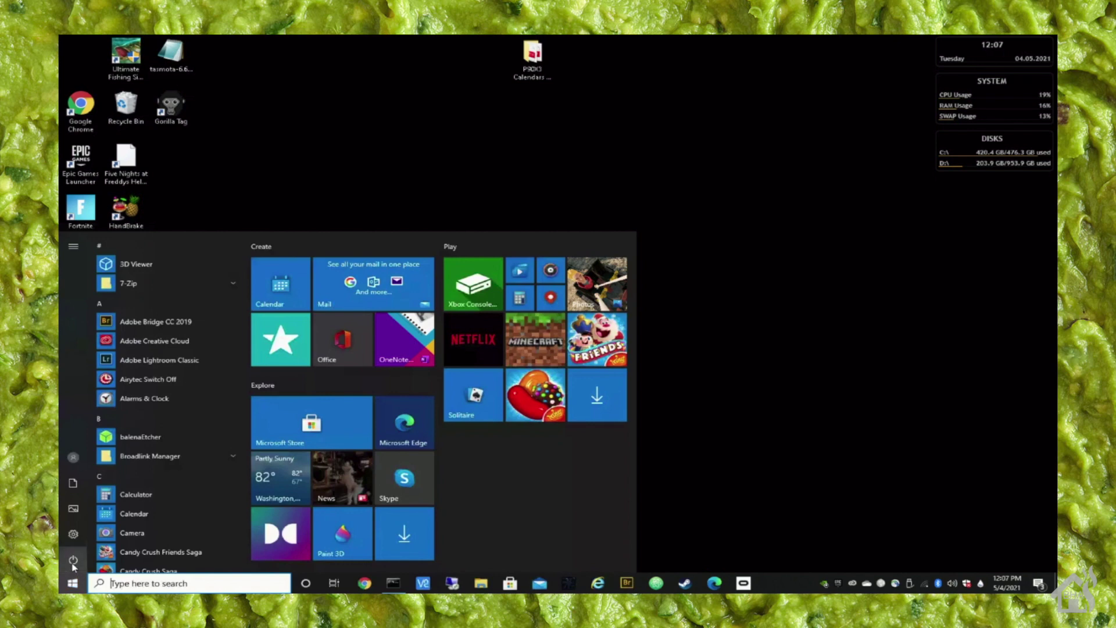
{"action": "left_click", "coordinate": [74, 563]}
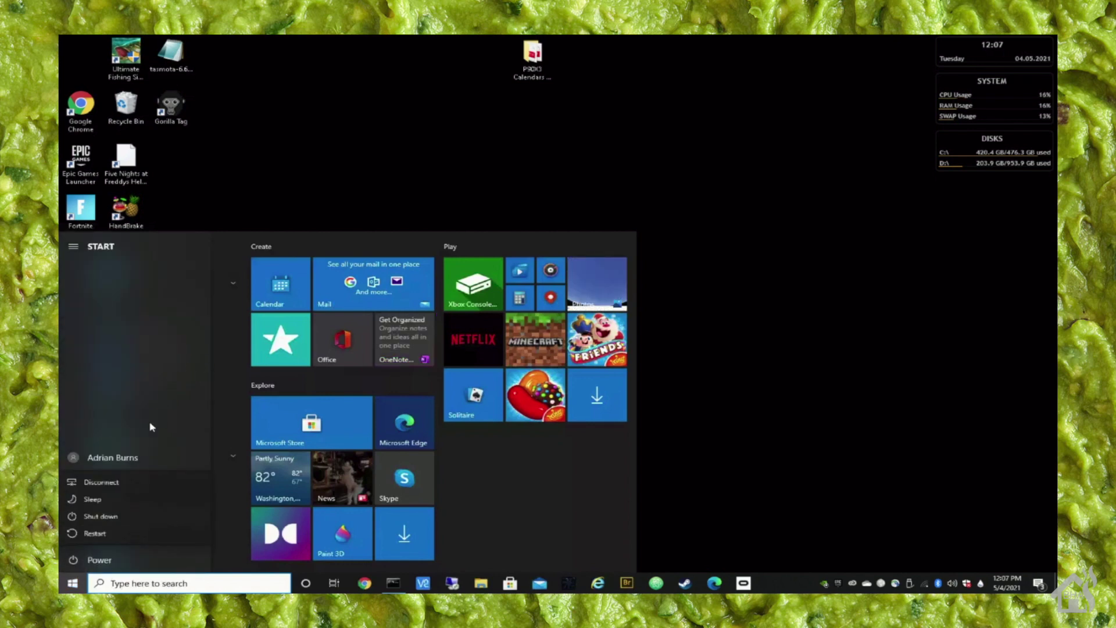
{"action": "left_click", "coordinate": [111, 484]}
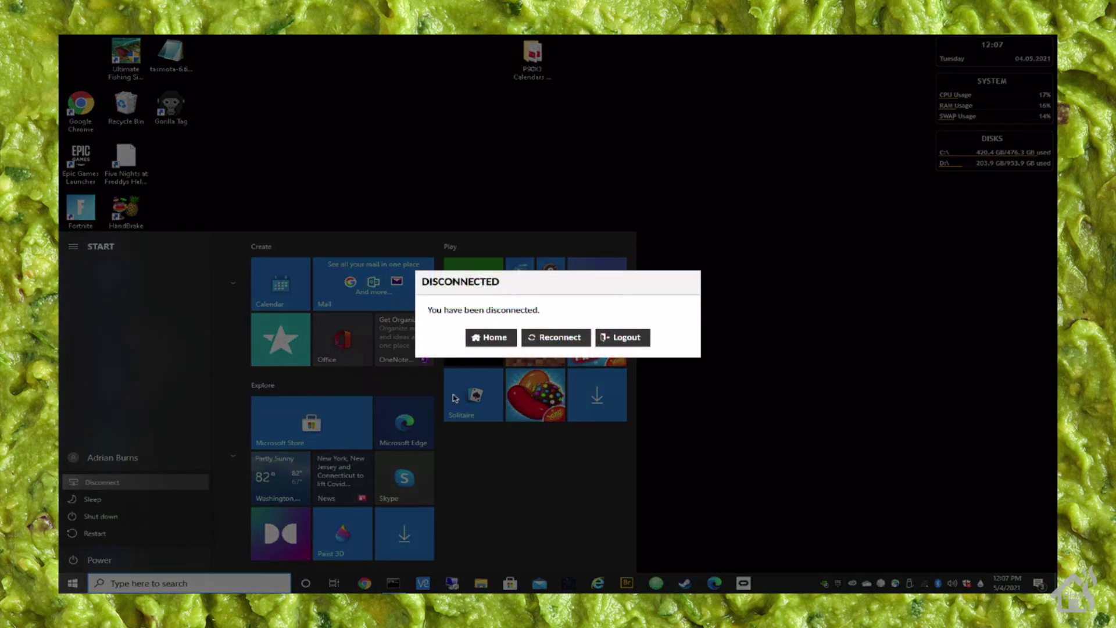
{"action": "left_click", "coordinate": [501, 341]}
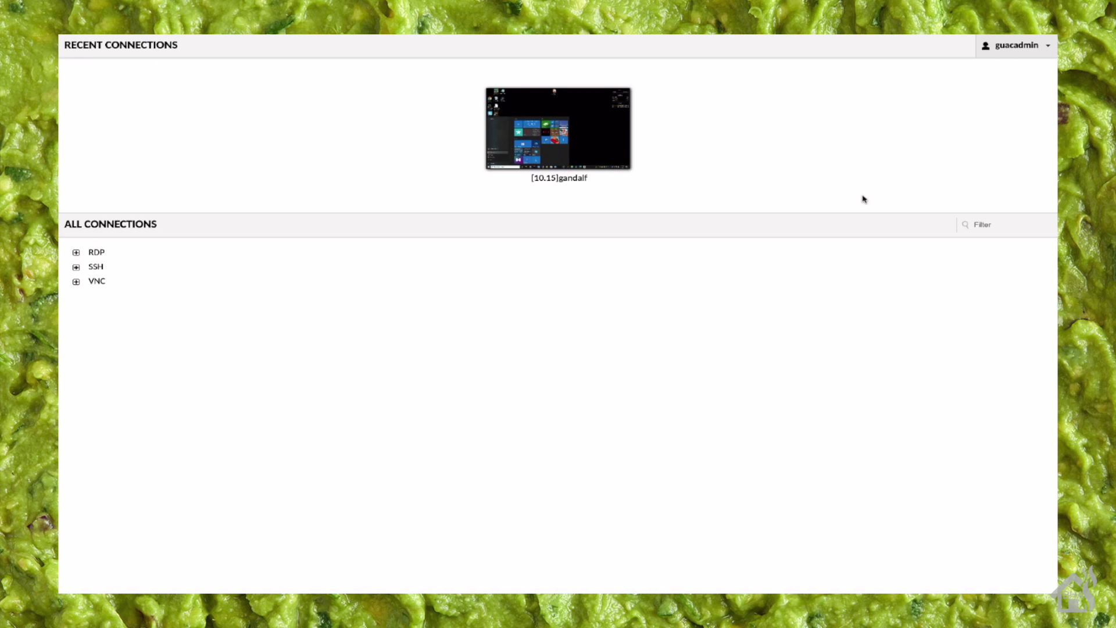
Open the [10.04]docker2 connection from the SSH group in the connection settings for editing.
{"action": "left_click", "coordinate": [1008, 50]}
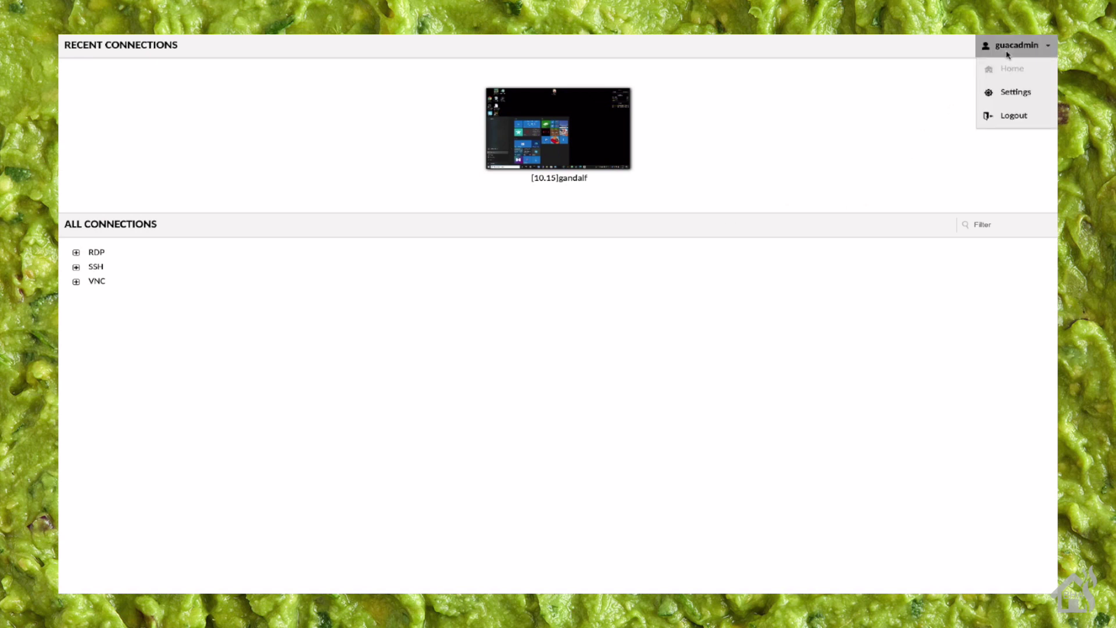
{"action": "left_click", "coordinate": [1009, 93]}
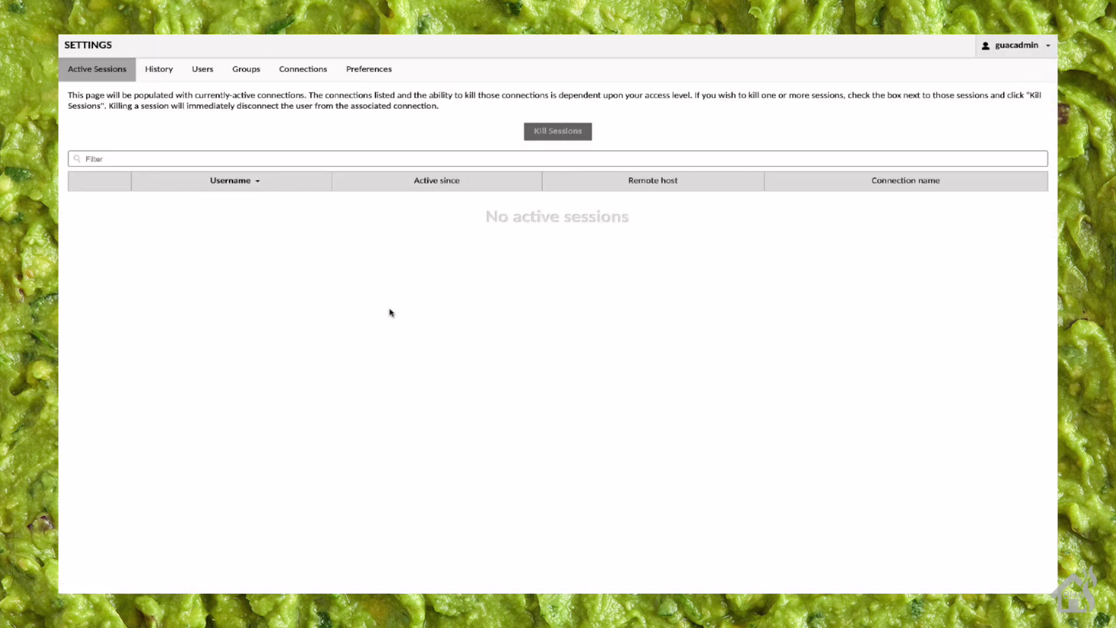
{"action": "left_click", "coordinate": [307, 74]}
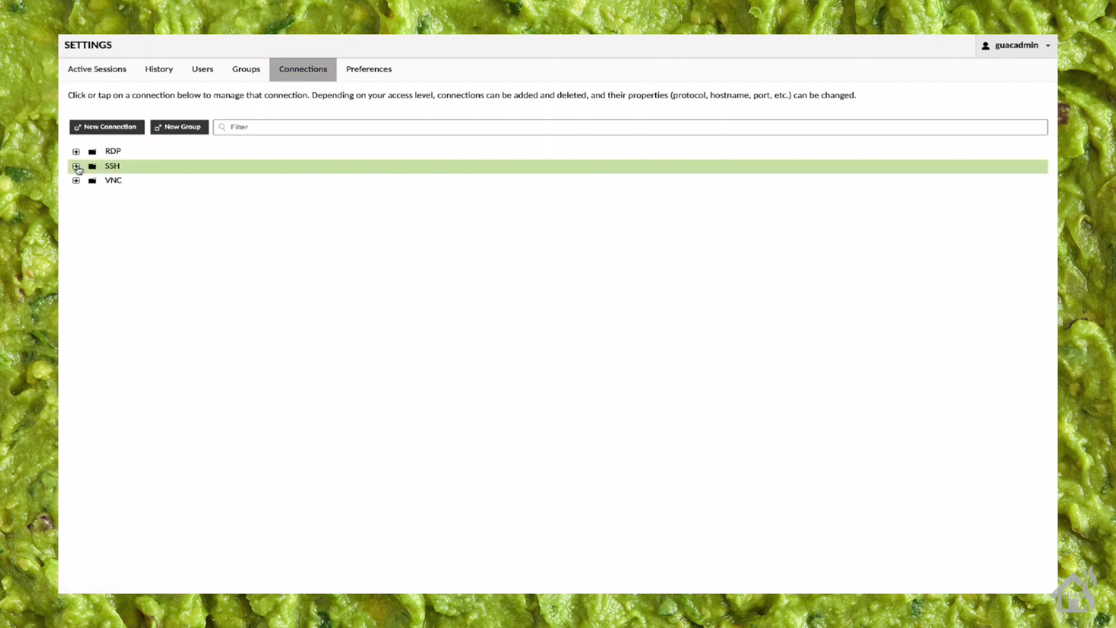
{"action": "left_click", "coordinate": [76, 166]}
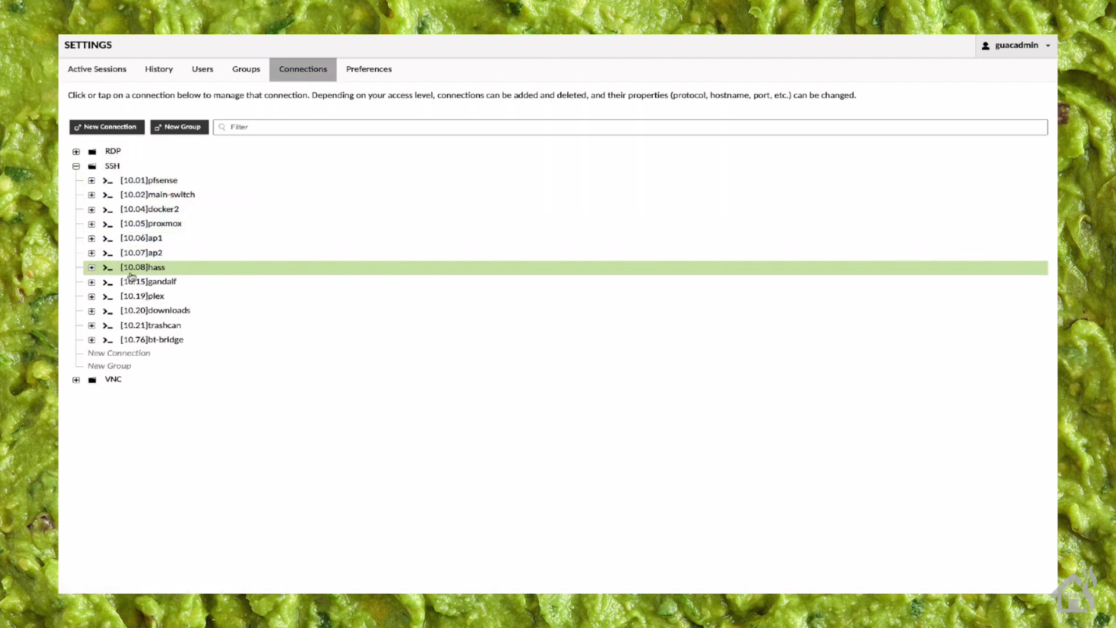
{"action": "left_click", "coordinate": [155, 211]}
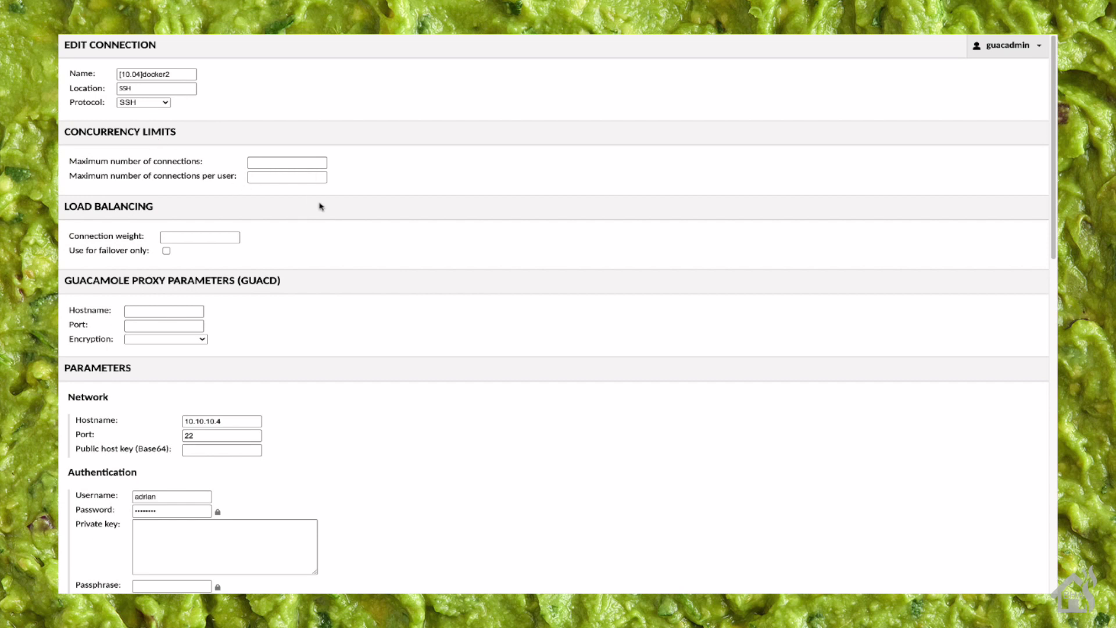
Review the docker2 connection's network, authentication and display settings, including the available color schemes.
{"action": "scroll", "coordinate": [265, 160], "scroll_direction": "down", "scroll_amount": 1}
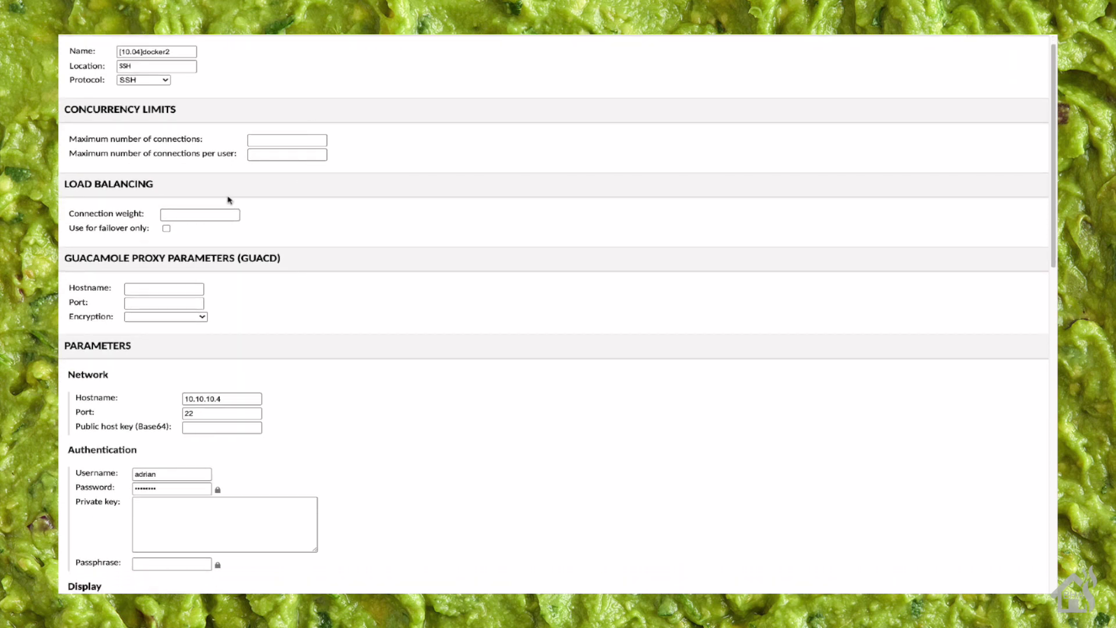
{"action": "scroll", "coordinate": [229, 200], "scroll_direction": "down", "scroll_amount": 4}
{"action": "scroll", "coordinate": [229, 199], "scroll_direction": "down", "scroll_amount": 5}
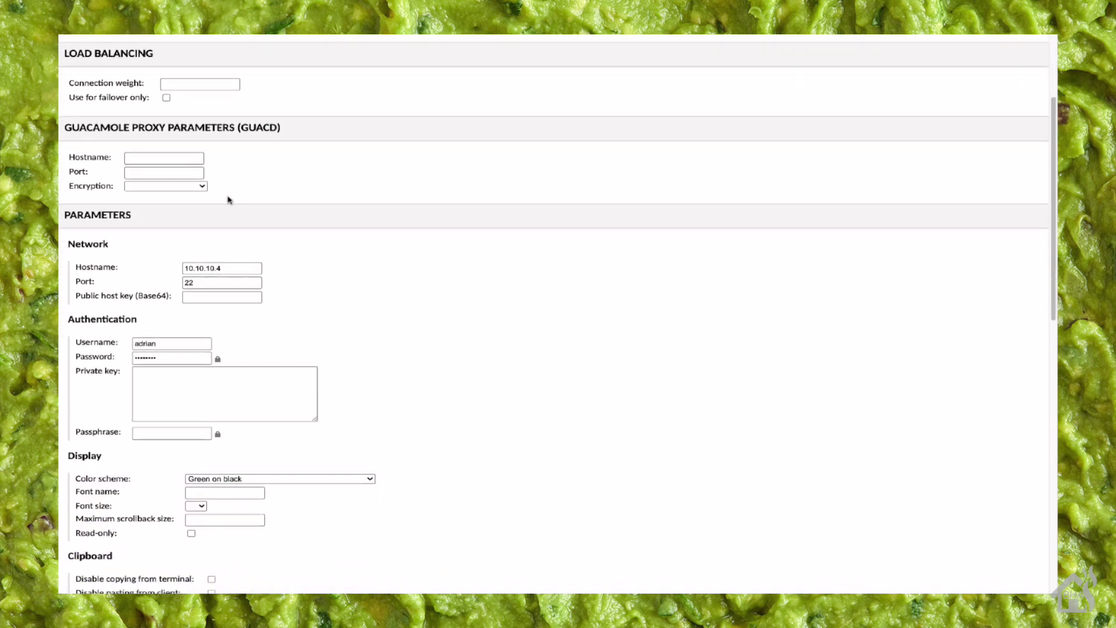
{"action": "scroll", "coordinate": [229, 199], "scroll_direction": "down", "scroll_amount": 1}
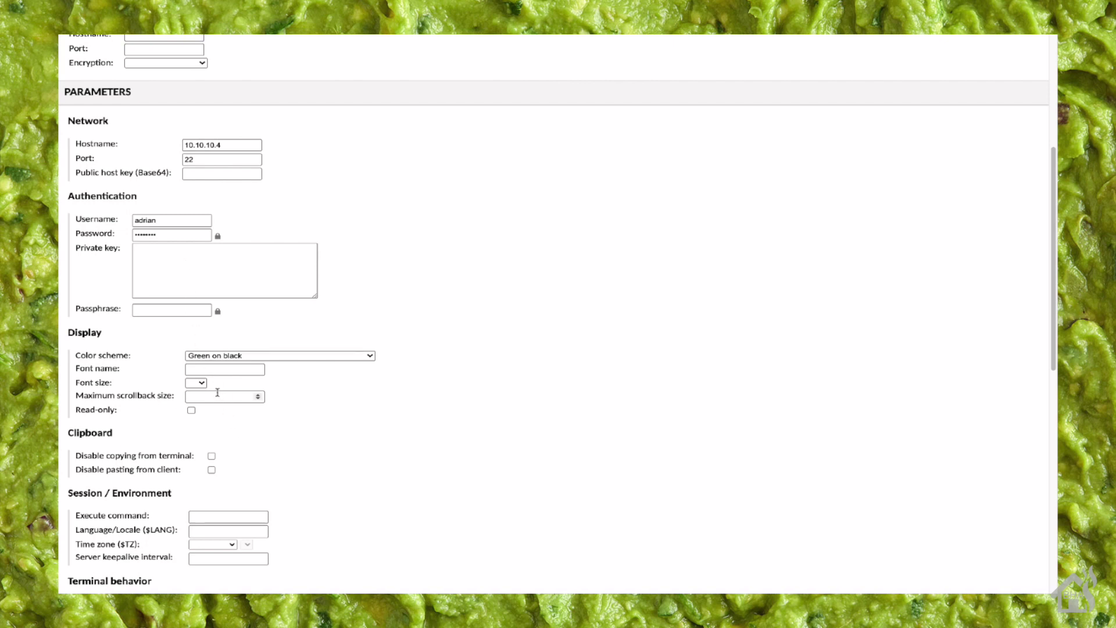
{"action": "scroll", "coordinate": [281, 304], "scroll_direction": "down", "scroll_amount": 1}
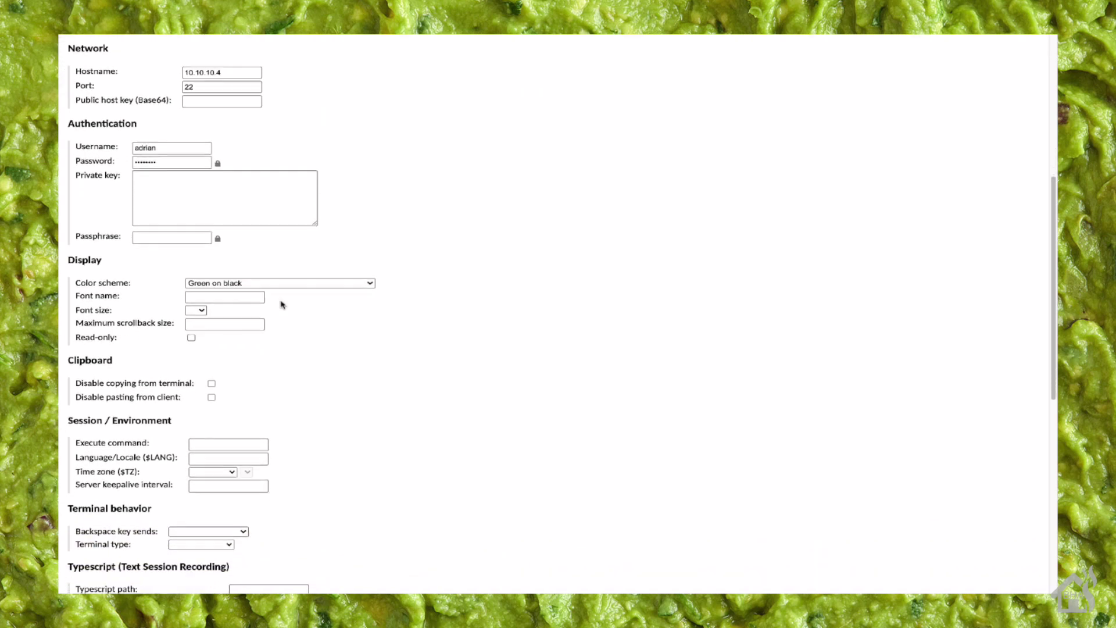
{"action": "left_click", "coordinate": [236, 285]}
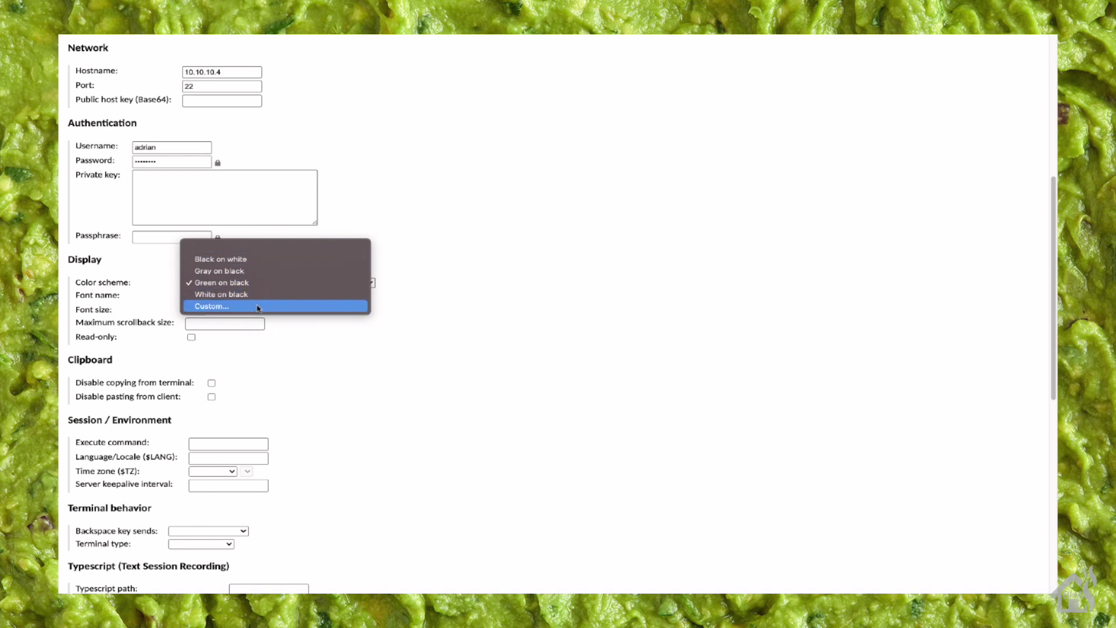
{"action": "left_click", "coordinate": [479, 196]}
Review the docker2 connection's clipboard, session environment and terminal behavior settings, including the backspace key options.
{"action": "scroll", "coordinate": [226, 364], "scroll_direction": "down", "scroll_amount": 4}
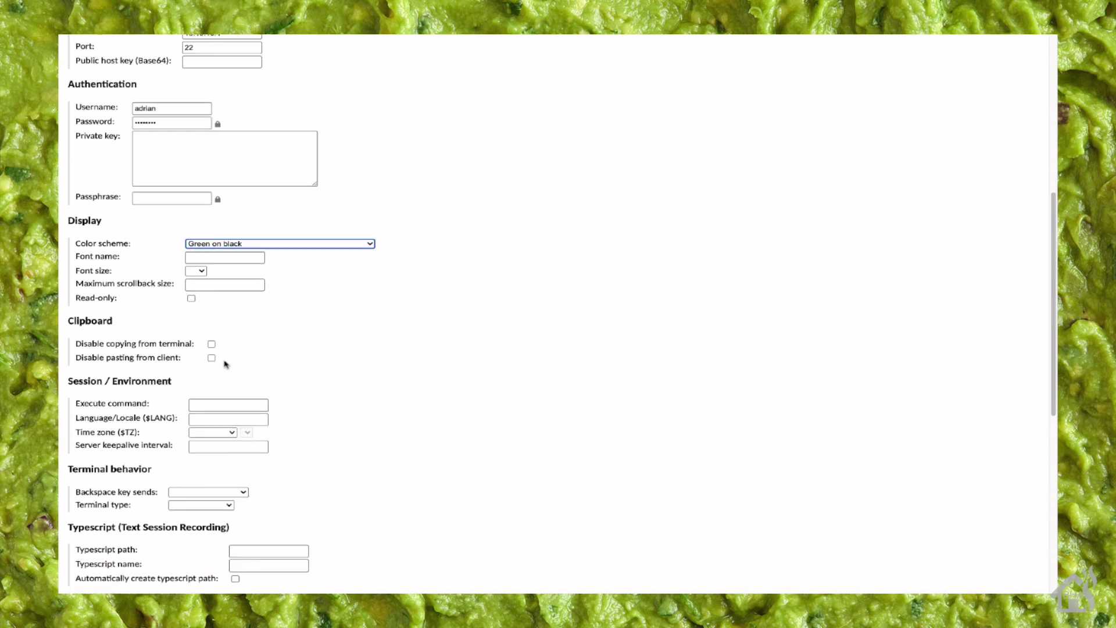
{"action": "scroll", "coordinate": [226, 364], "scroll_direction": "down", "scroll_amount": 3}
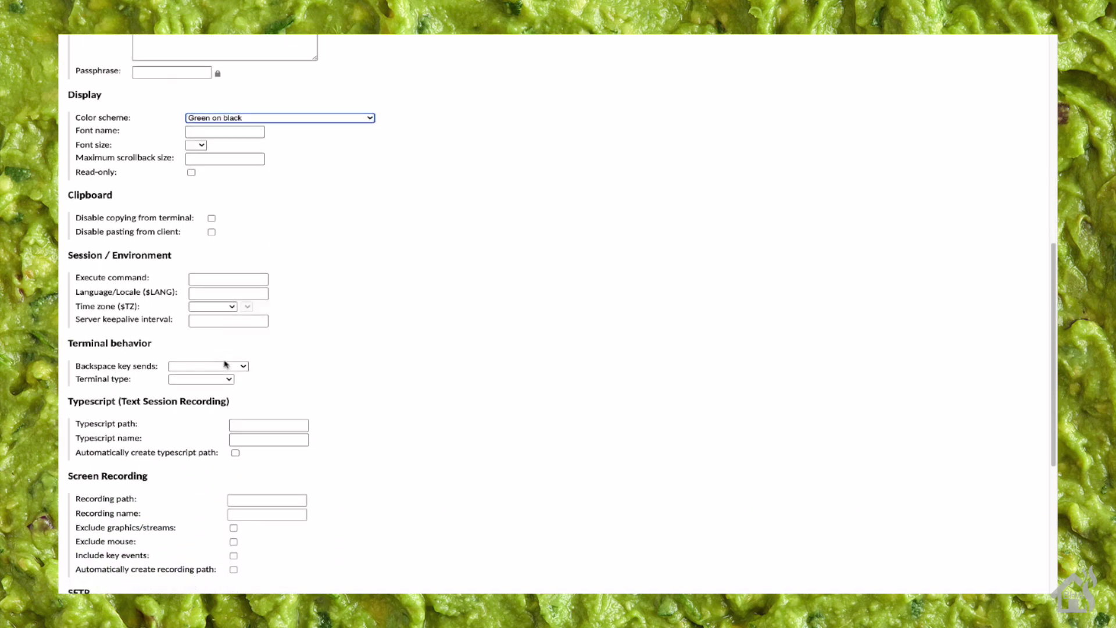
{"action": "scroll", "coordinate": [226, 364], "scroll_direction": "down", "scroll_amount": 1}
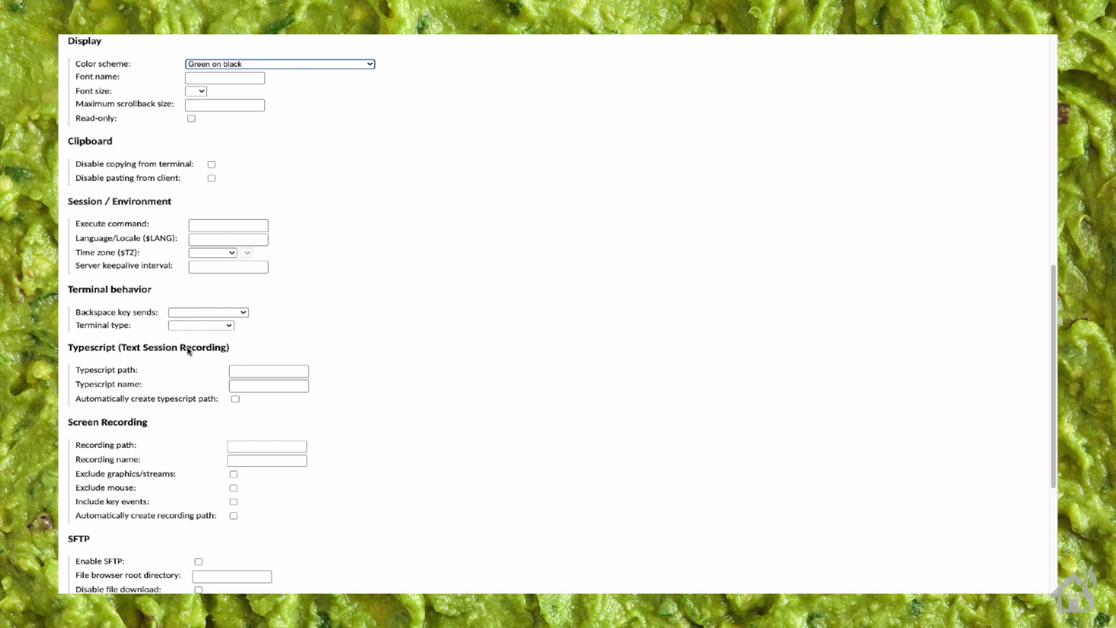
{"action": "left_click", "coordinate": [243, 313]}
{"action": "left_click", "coordinate": [358, 284]}
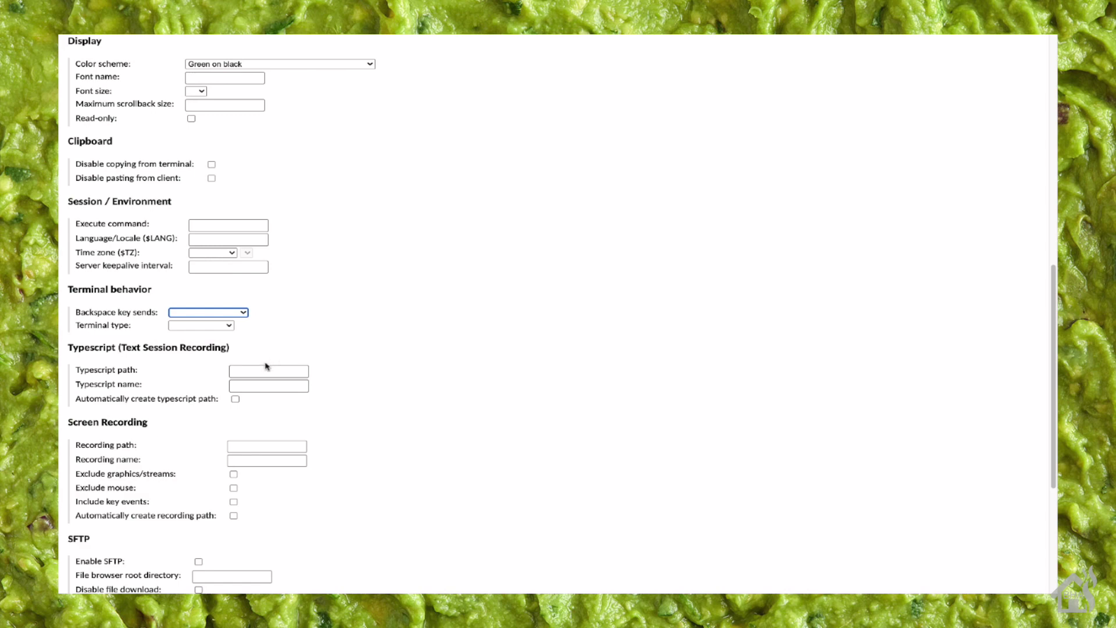
Review the remaining docker2 settings through Wake-on-LAN, and start cloning the connection but cancel the clone.
{"action": "scroll", "coordinate": [267, 366], "scroll_direction": "down", "scroll_amount": 3}
{"action": "scroll", "coordinate": [267, 367], "scroll_direction": "down", "scroll_amount": 1}
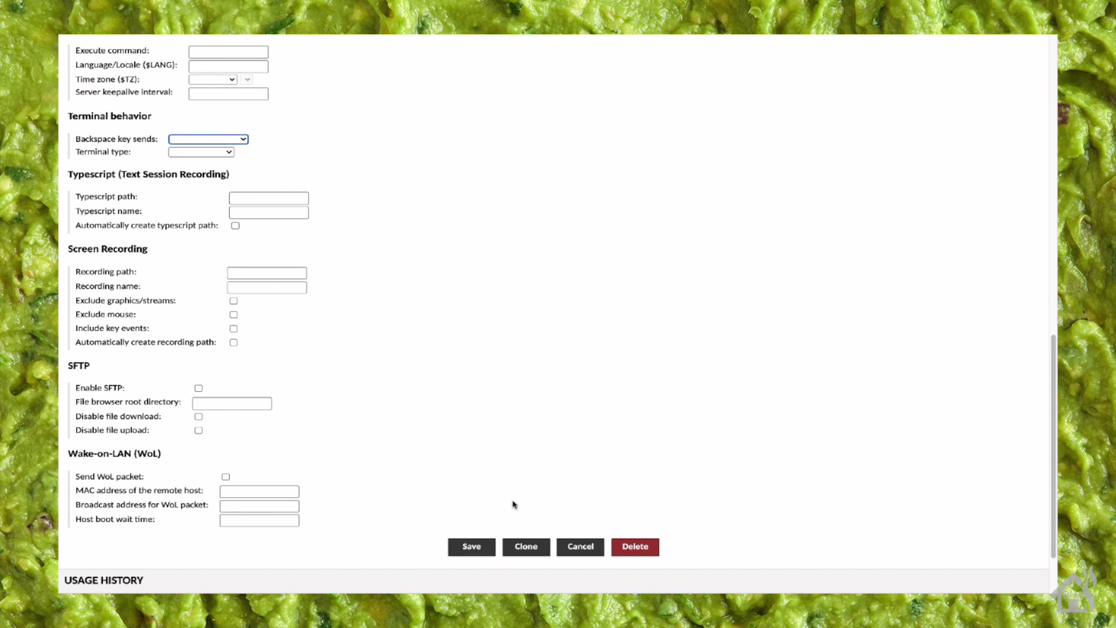
{"action": "left_click", "coordinate": [525, 550]}
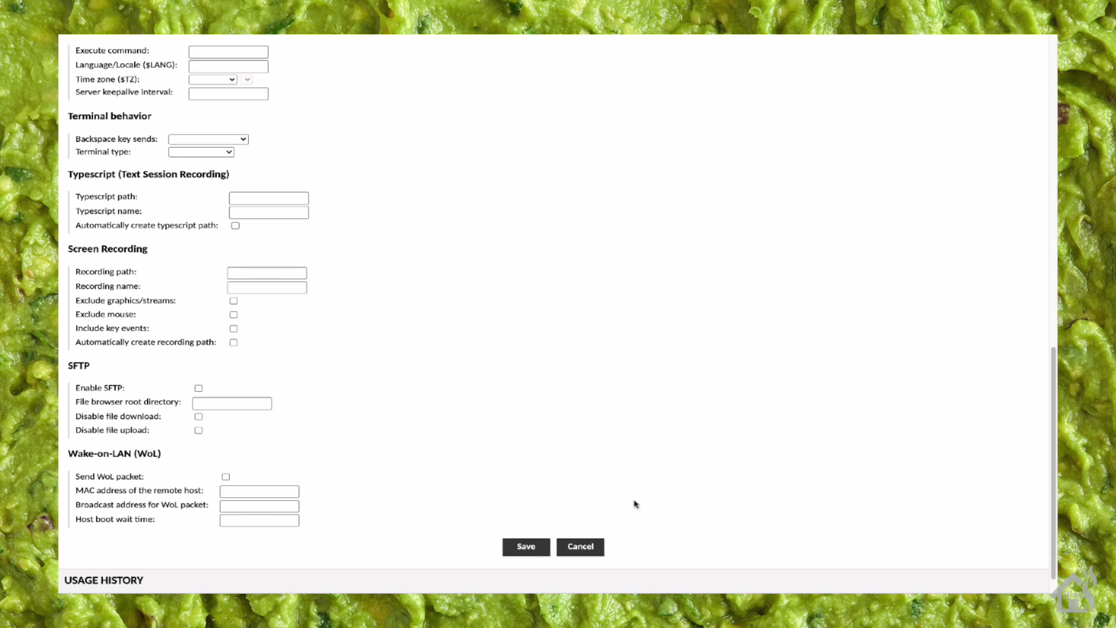
{"action": "left_click", "coordinate": [576, 548]}
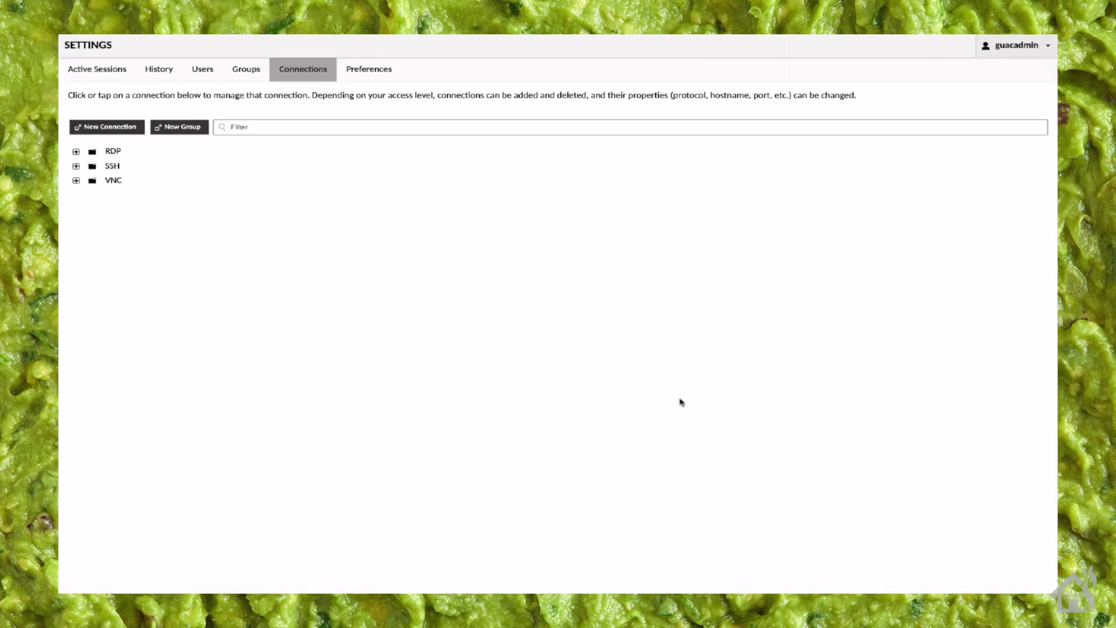
Return to the Guacamole home page and start the [10.04]docker2 terminal session from the SSH group.
{"action": "left_click", "coordinate": [1010, 45]}
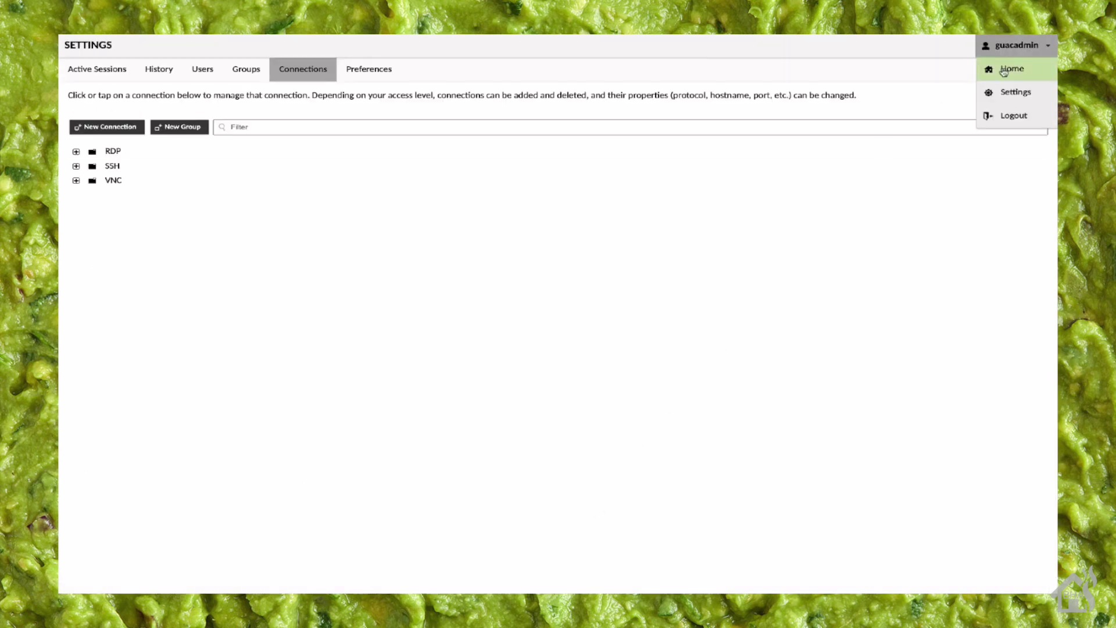
{"action": "left_click", "coordinate": [686, 399]}
{"action": "left_click", "coordinate": [1010, 45]}
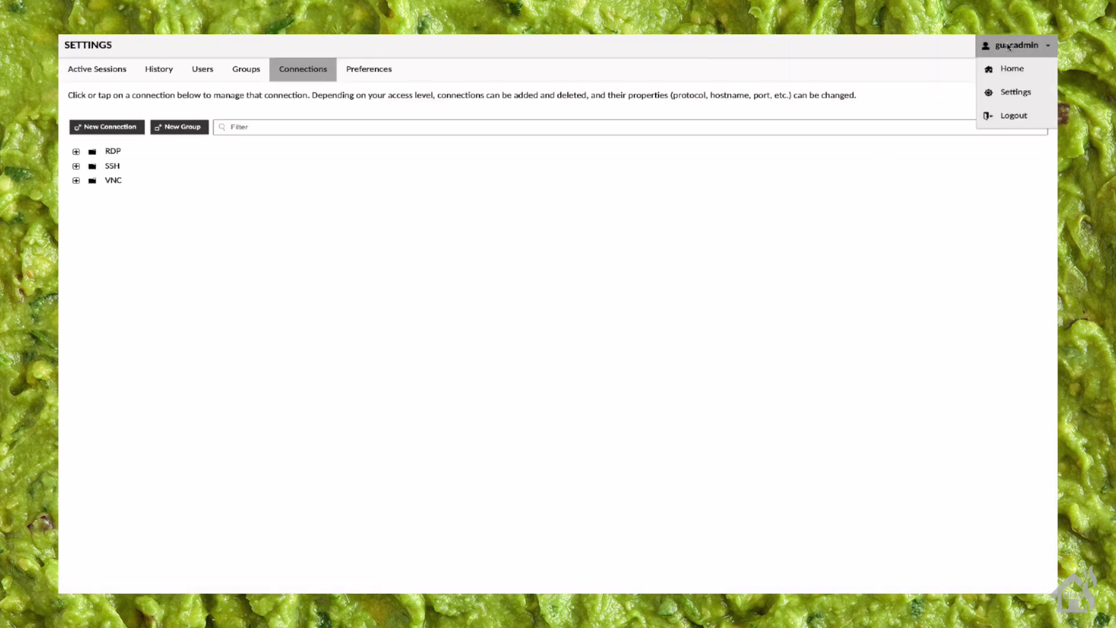
{"action": "left_click", "coordinate": [1004, 71]}
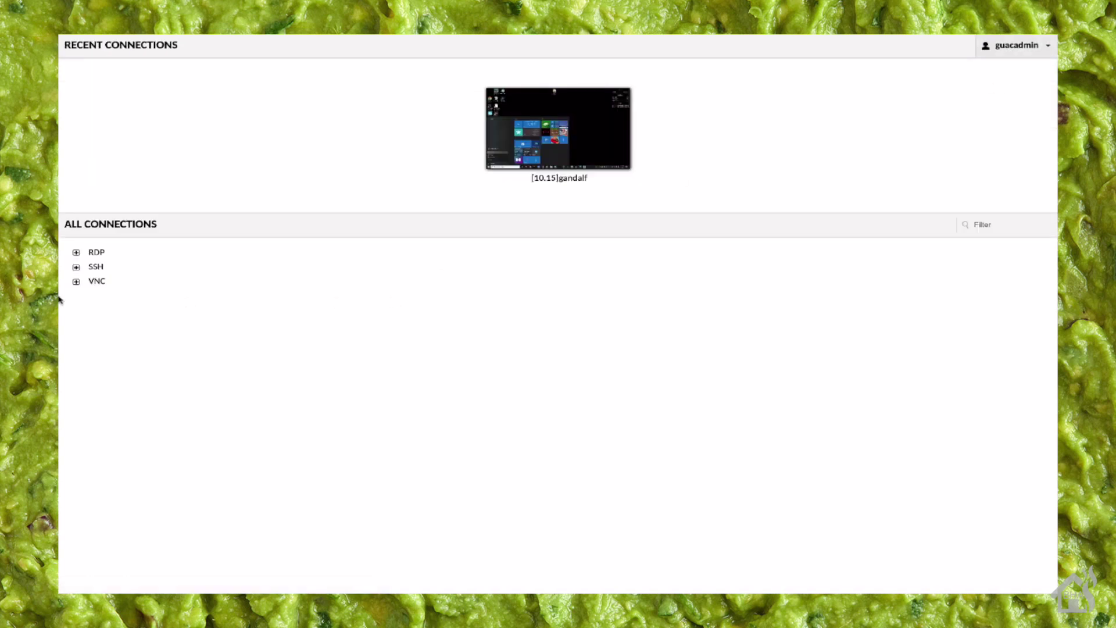
{"action": "left_click", "coordinate": [78, 269]}
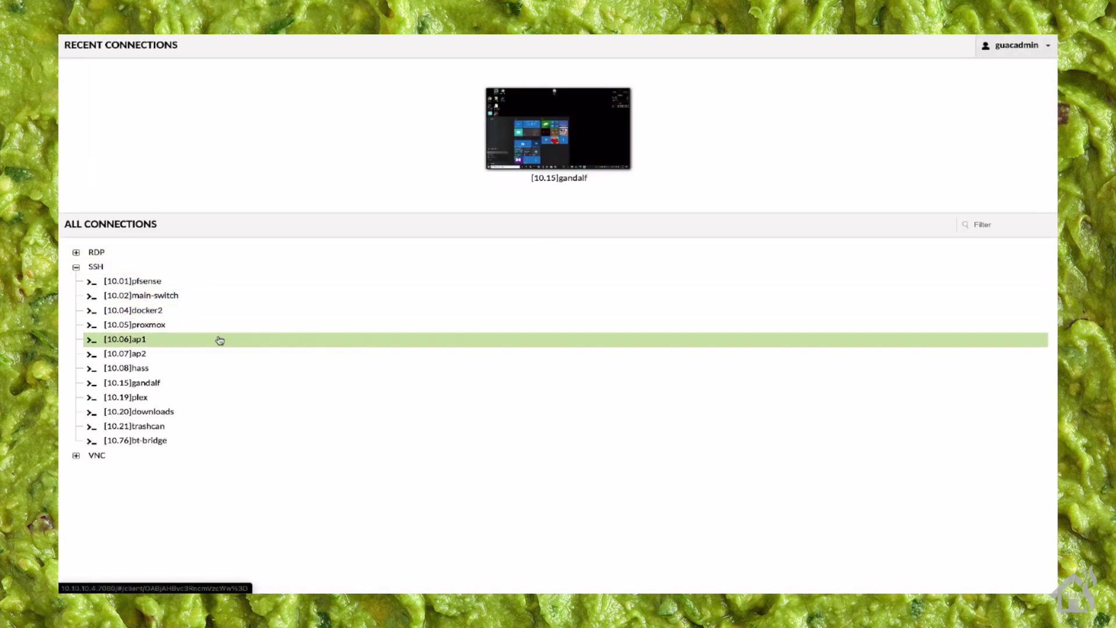
{"action": "left_click", "coordinate": [149, 314]}
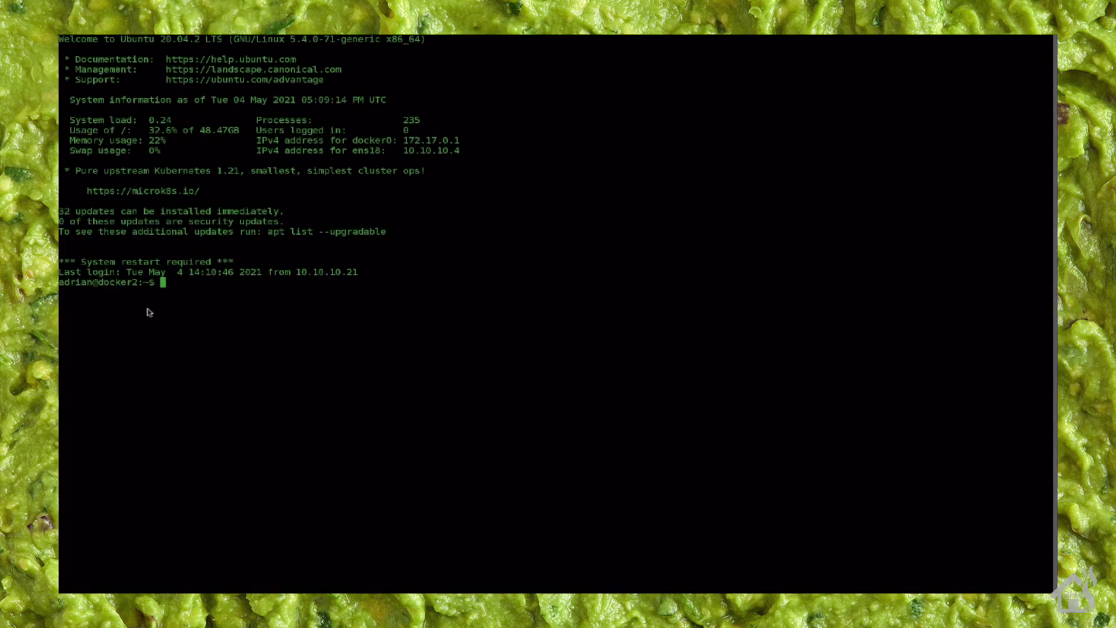
Test the docker2 terminal by listing the home directory with ls, changing to /etc and listing its contents.
{"action": "key", "text": "Return"}
{"action": "key", "text": "Return"}
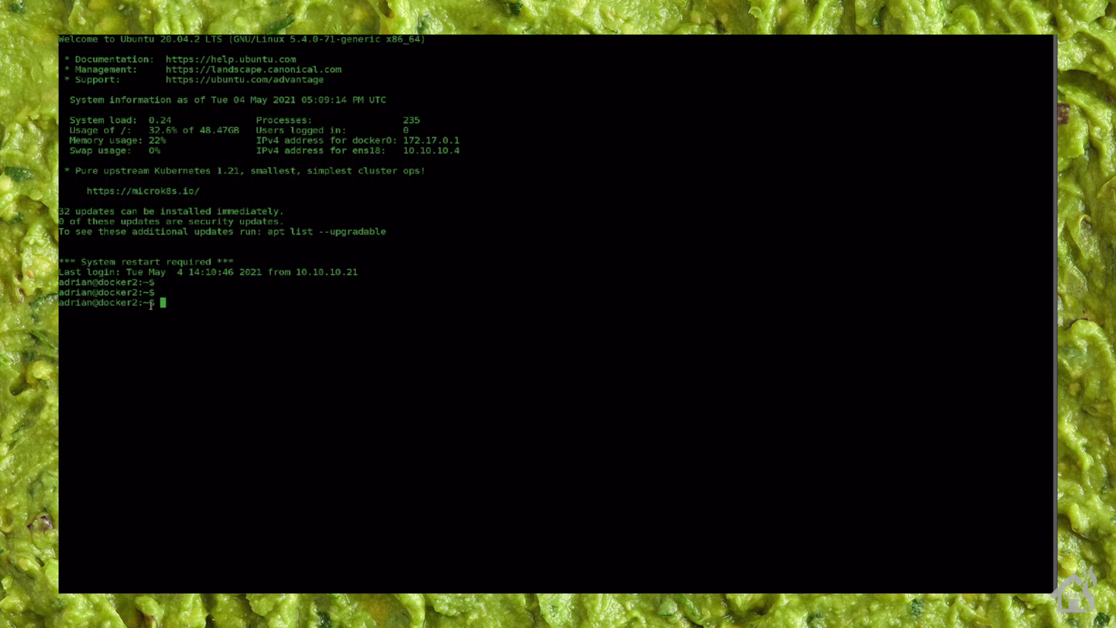
{"action": "type", "text": "ls"}
{"action": "key", "text": "Return"}
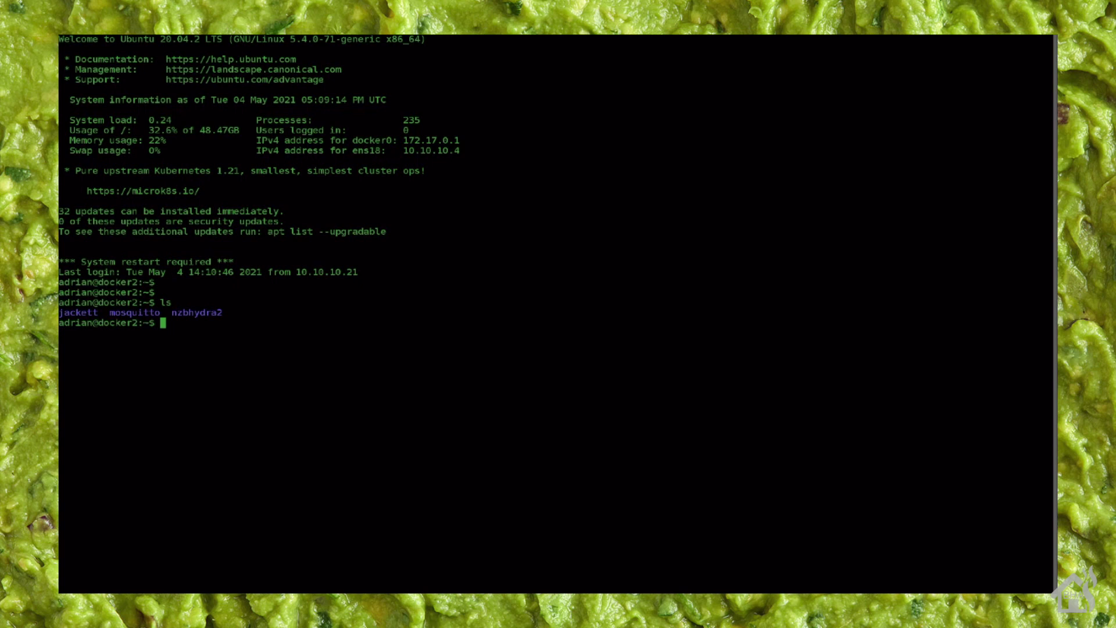
{"action": "type", "text": "cd /etc"}
{"action": "key", "text": "Return"}
{"action": "type", "text": "ls"}
{"action": "key", "text": "Return"}
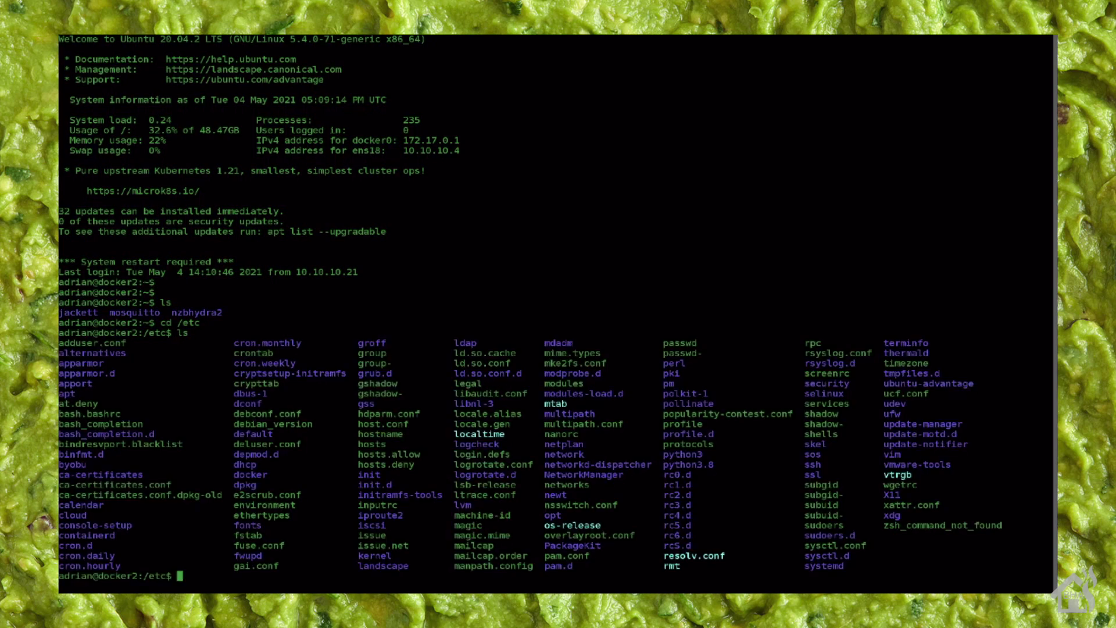
End the docker2 SSH session with the exit command and return to the Guacamole home page.
{"action": "type", "text": "exit"}
{"action": "key", "text": "Return"}
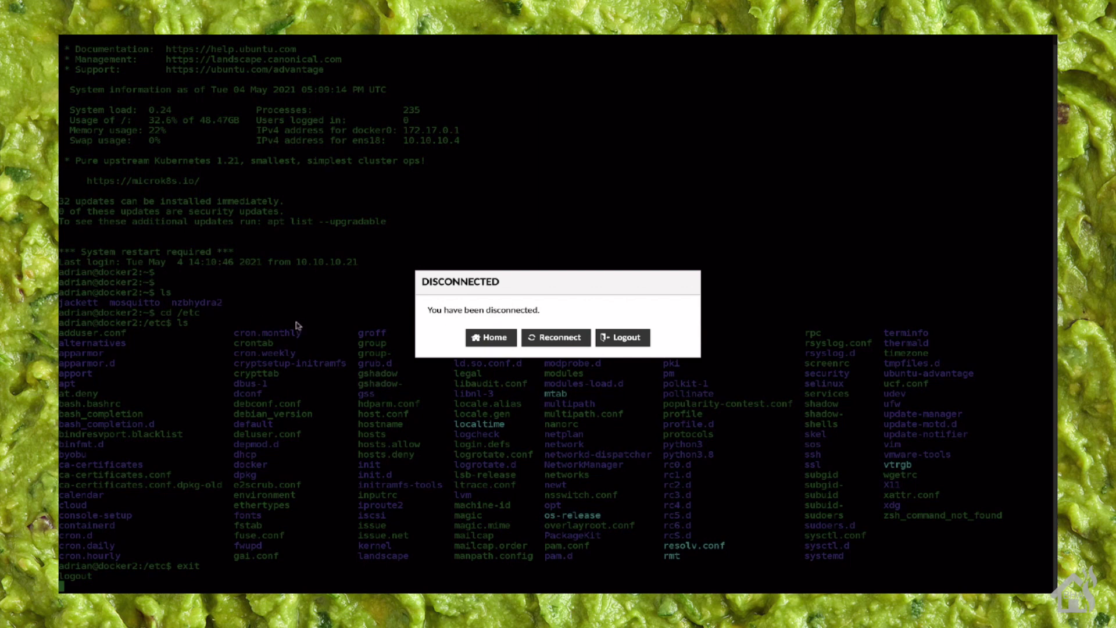
{"action": "left_click", "coordinate": [495, 336]}
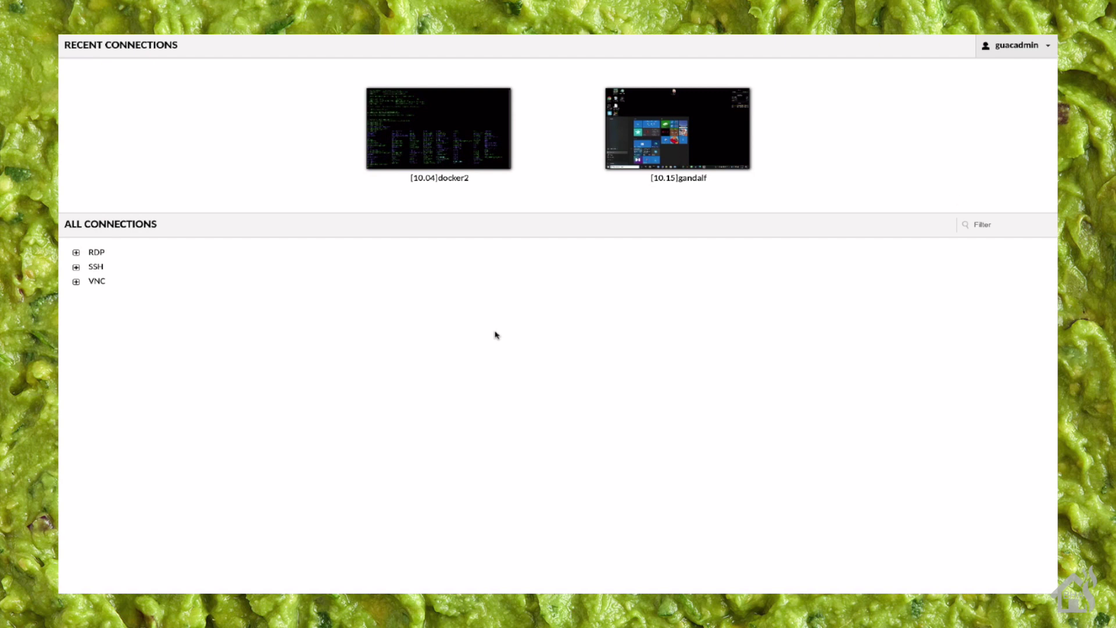
Open the [10.21]trashcan connection from the VNC group in the connection settings for editing.
{"action": "left_click", "coordinate": [1020, 51]}
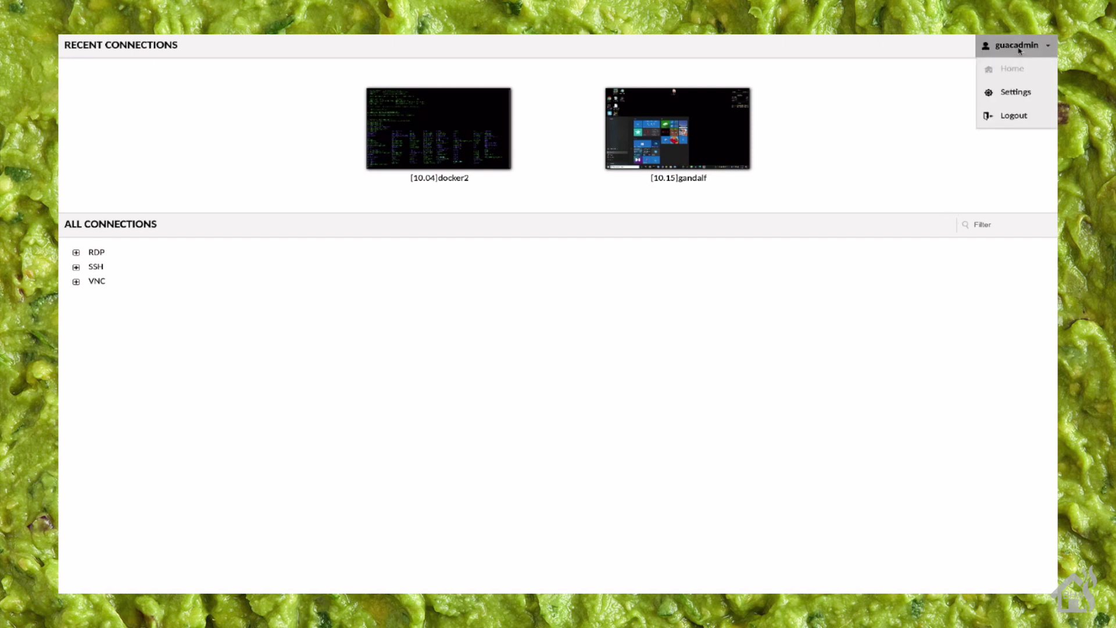
{"action": "left_click", "coordinate": [1015, 92]}
{"action": "left_click", "coordinate": [308, 75]}
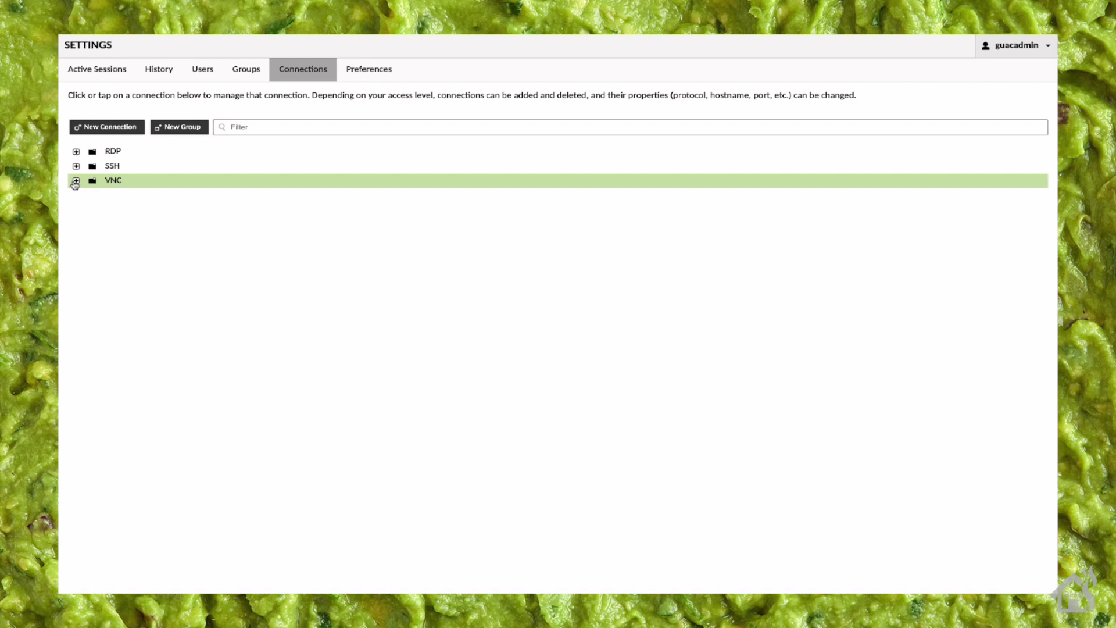
{"action": "left_click", "coordinate": [75, 182]}
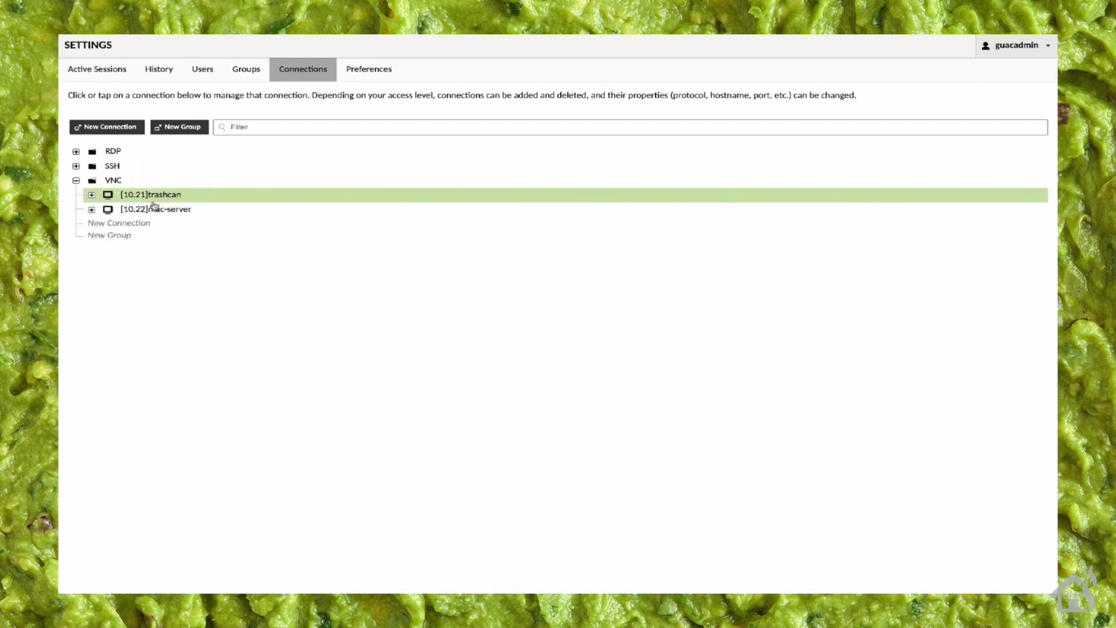
{"action": "left_click", "coordinate": [155, 195]}
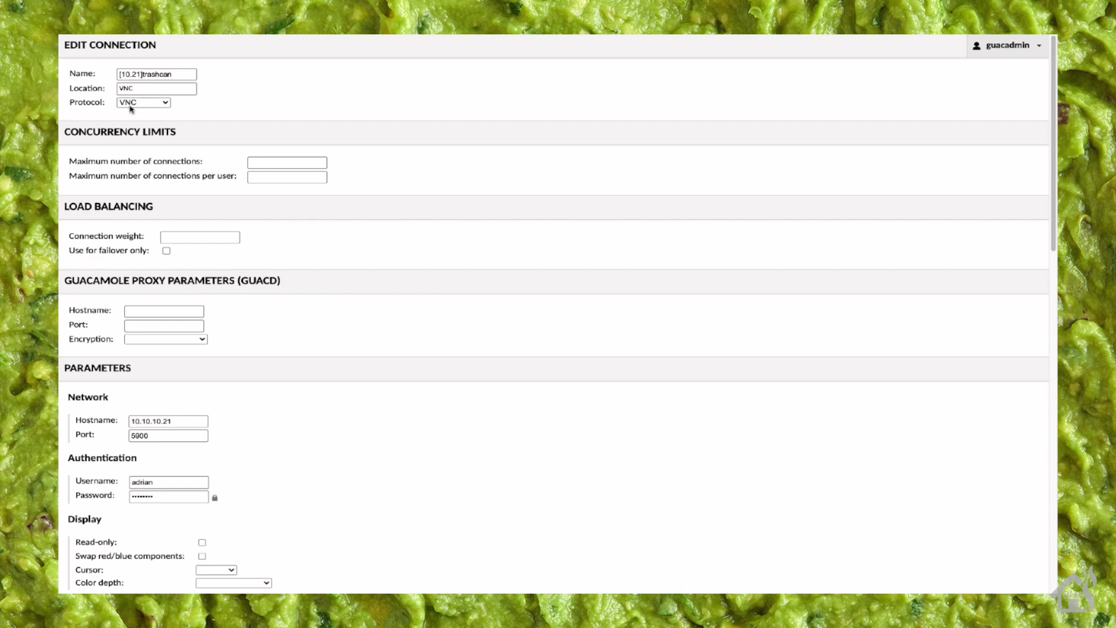
Review the trashcan VNC connection's network, authentication, display, clipboard, recording, SFTP, audio and Wake-on-LAN parameters, and leave without saving.
{"action": "scroll", "coordinate": [141, 224], "scroll_direction": "down", "scroll_amount": 4}
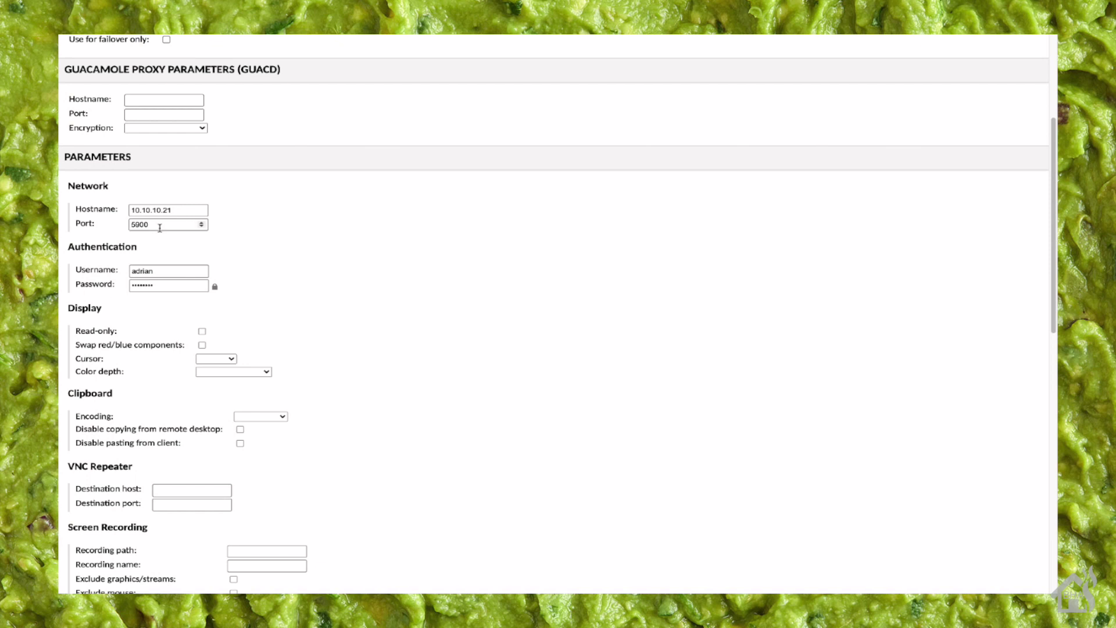
{"action": "scroll", "coordinate": [160, 228], "scroll_direction": "down", "scroll_amount": 2}
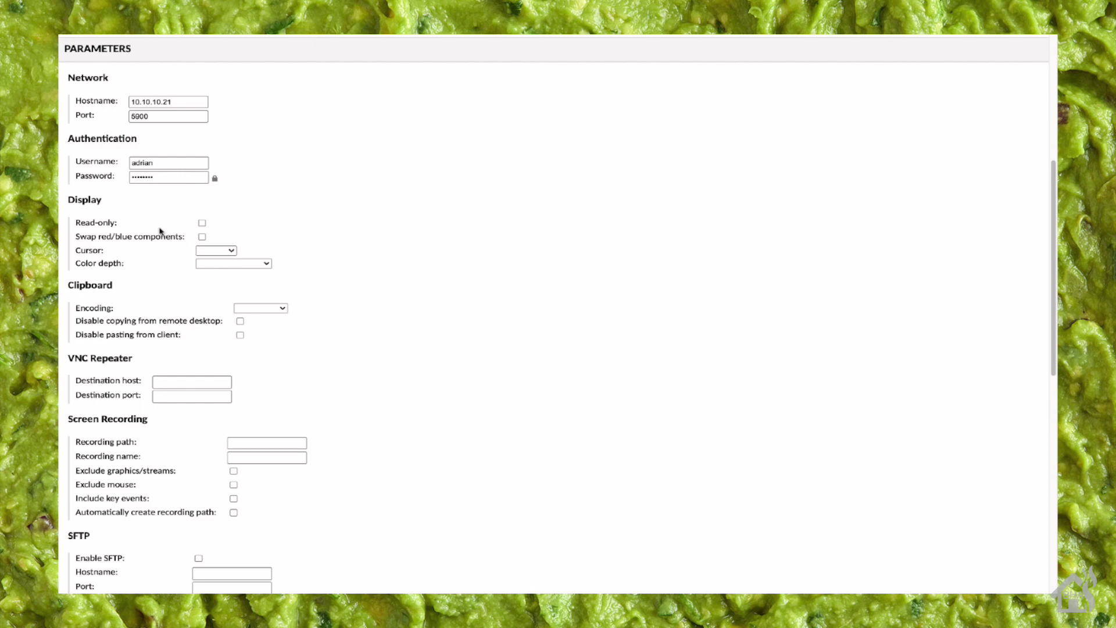
{"action": "scroll", "coordinate": [160, 231], "scroll_direction": "down", "scroll_amount": 5}
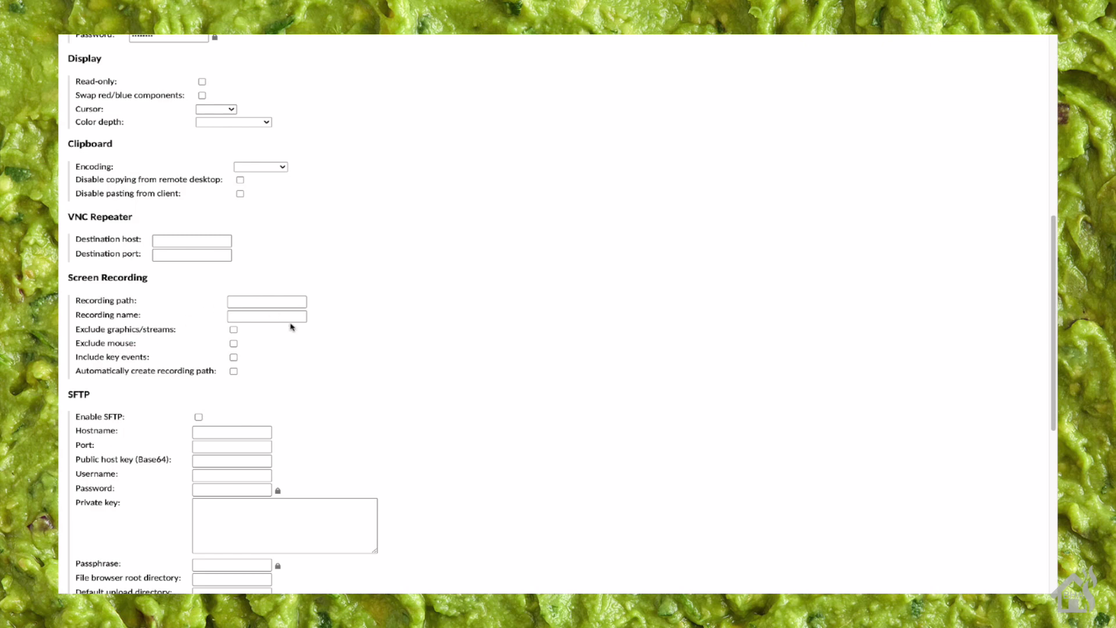
{"action": "scroll", "coordinate": [291, 386], "scroll_direction": "down", "scroll_amount": 5}
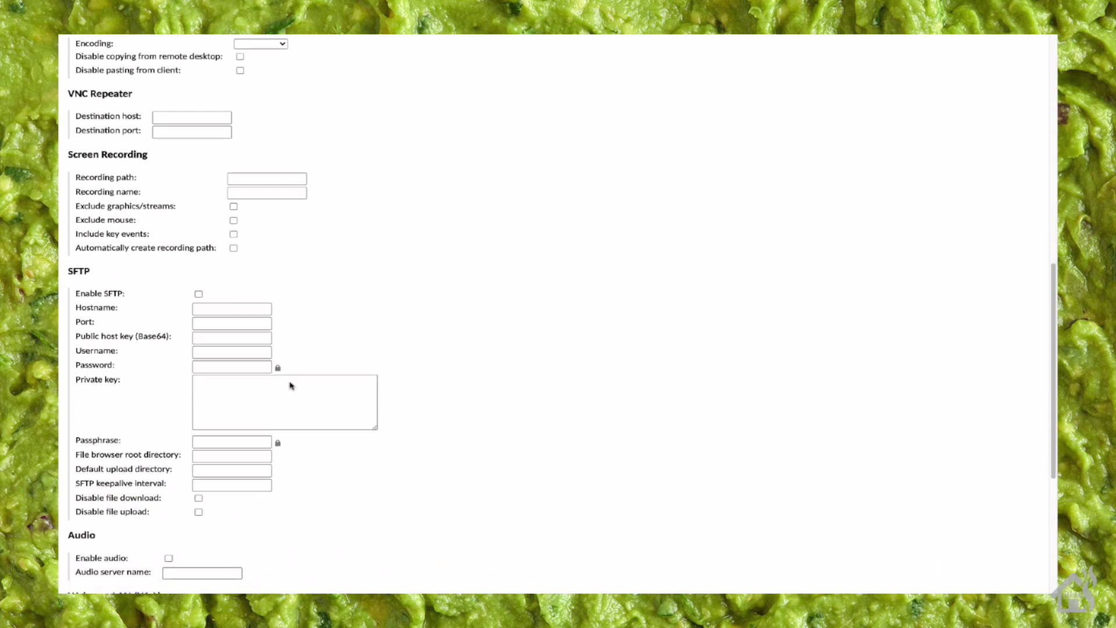
{"action": "scroll", "coordinate": [290, 386], "scroll_direction": "down", "scroll_amount": 3}
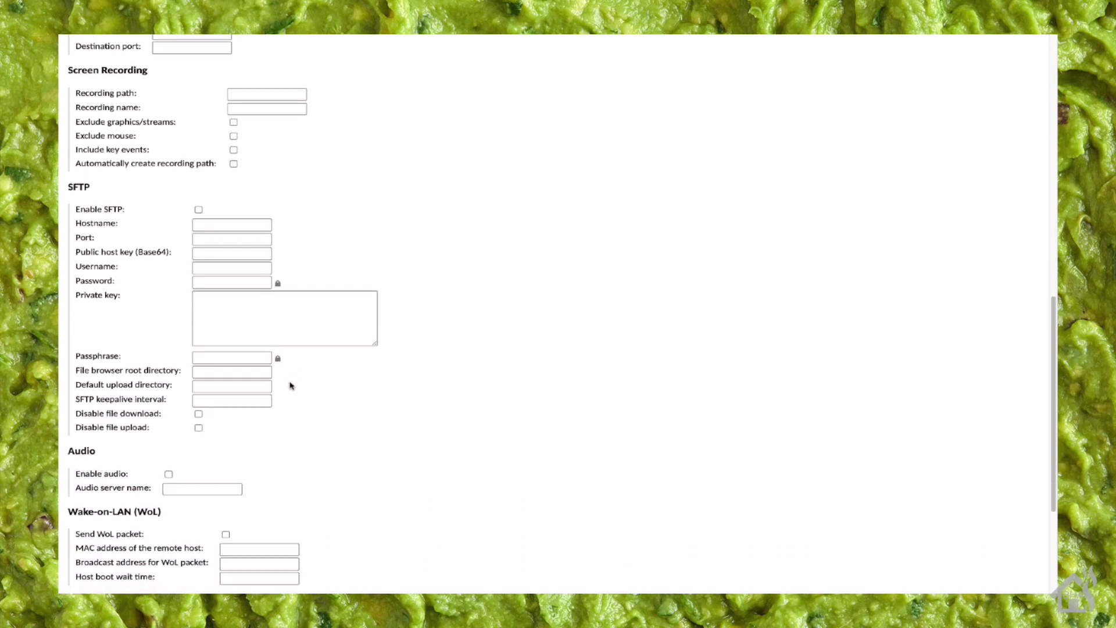
{"action": "scroll", "coordinate": [291, 386], "scroll_direction": "down", "scroll_amount": 1}
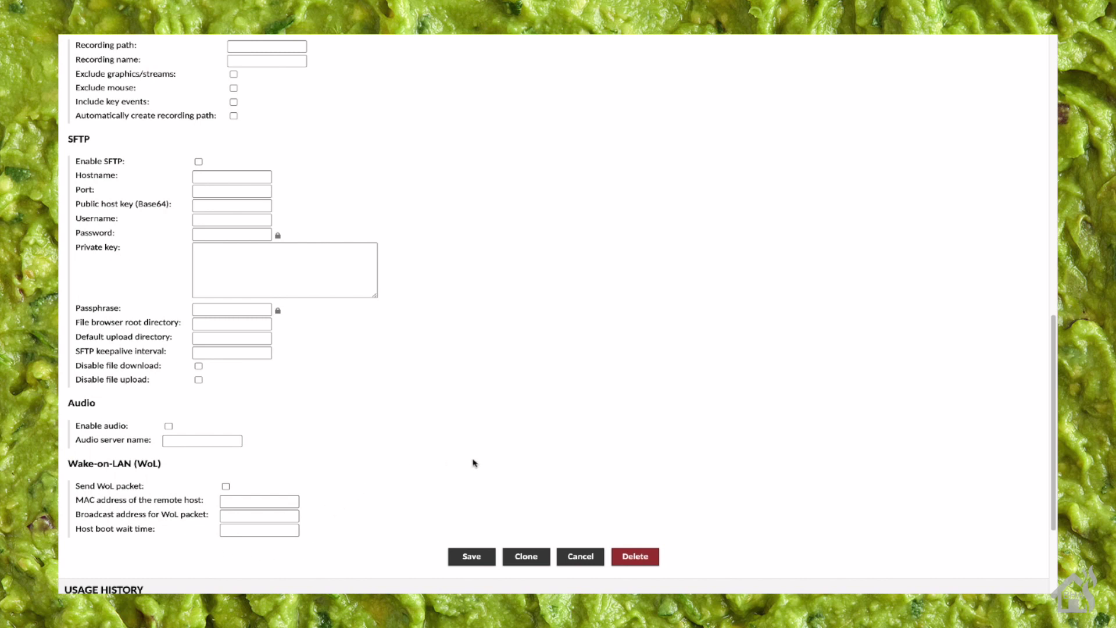
{"action": "left_click", "coordinate": [582, 558]}
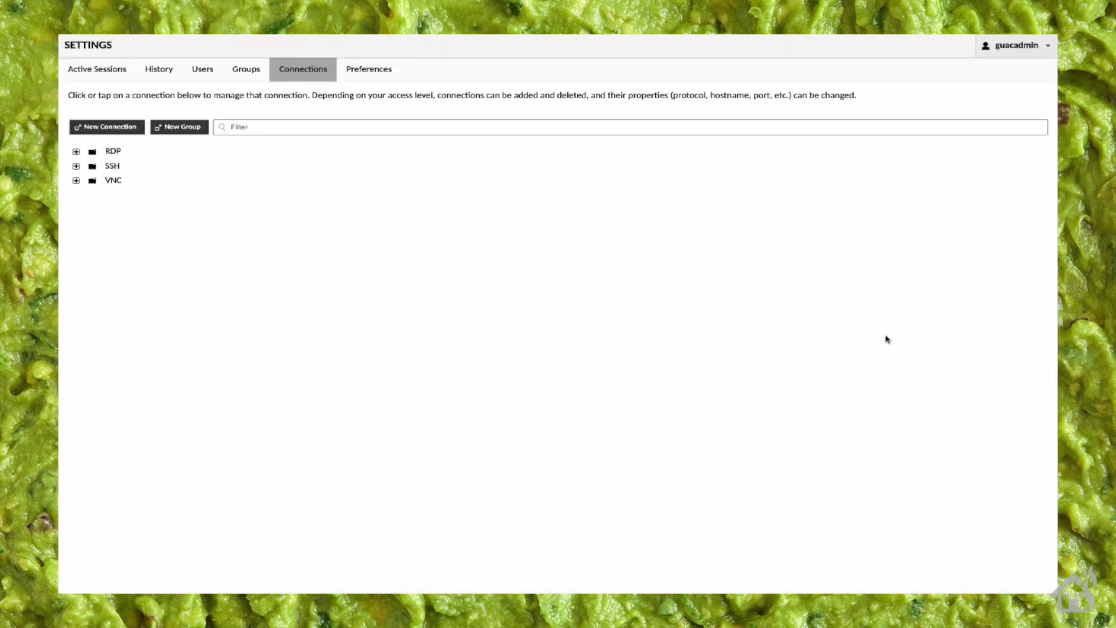
Start the [10.21]trashcan session from the VNC group on the home page and test it by moving the terminal window on the remote desktop.
{"action": "left_click", "coordinate": [1000, 53]}
{"action": "left_click", "coordinate": [1001, 69]}
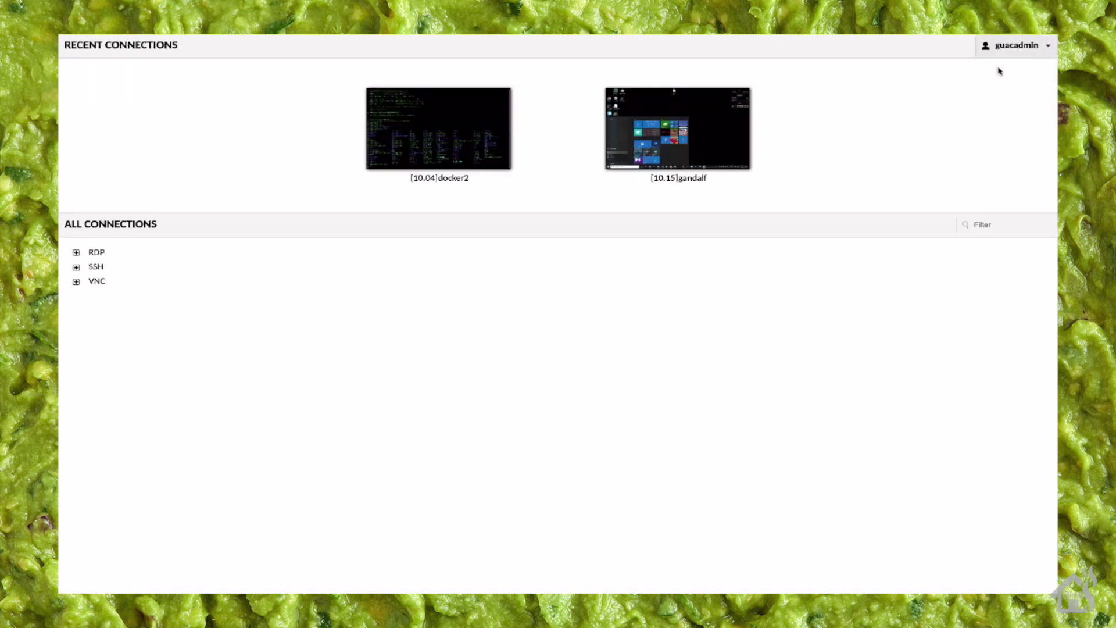
{"action": "left_click", "coordinate": [76, 282]}
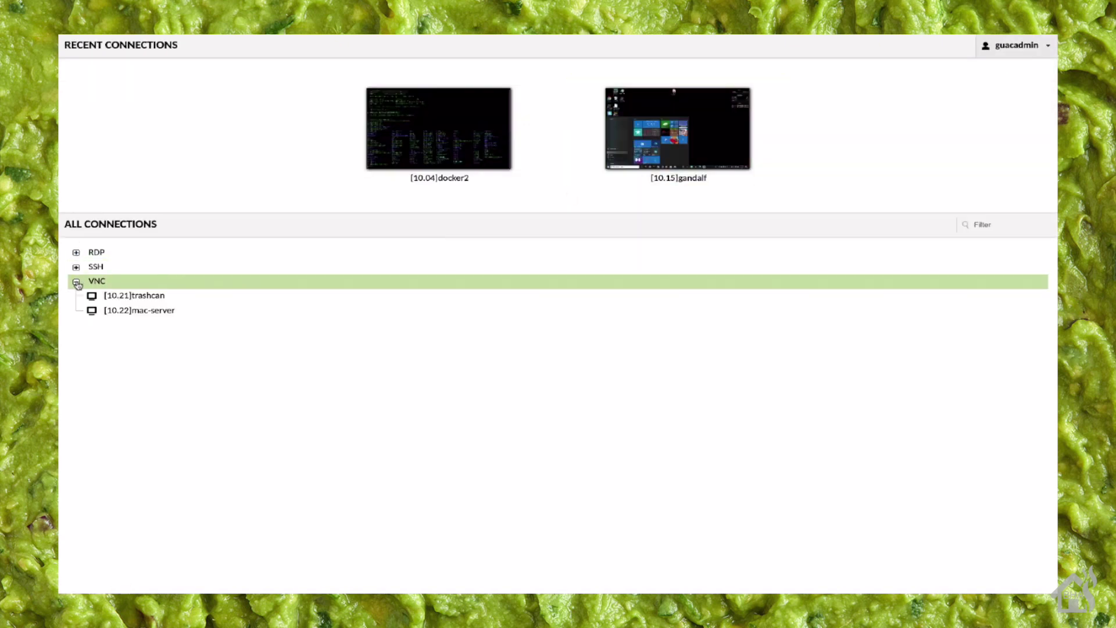
{"action": "left_click", "coordinate": [140, 298]}
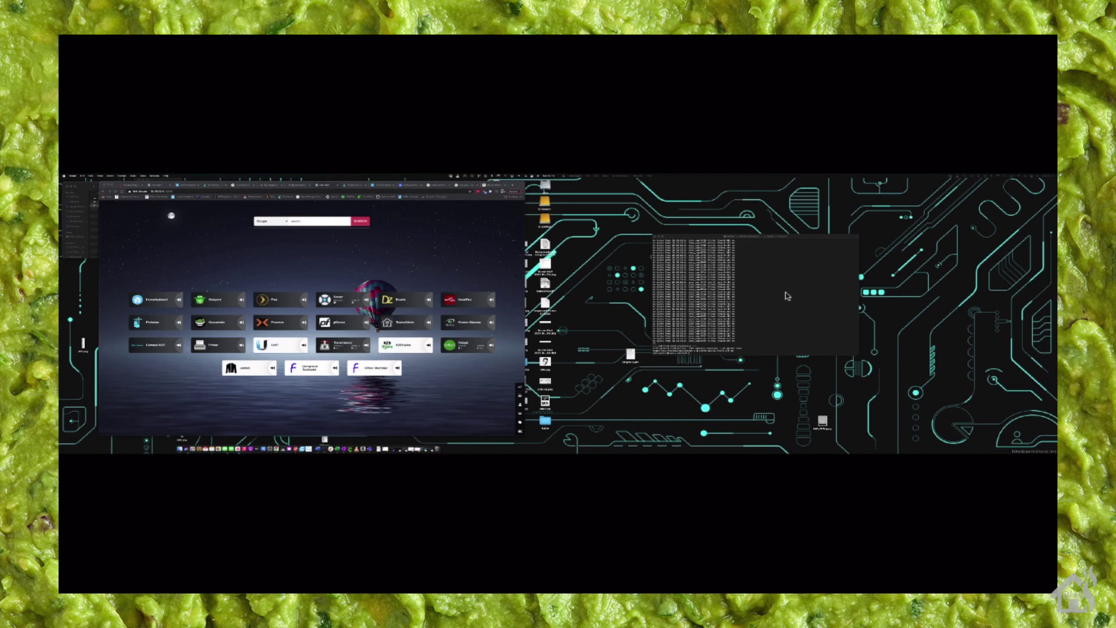
{"action": "left_click_drag", "start_coordinate": [774, 236], "coordinate": [819, 244]}
{"action": "left_click_drag", "start_coordinate": [766, 287], "coordinate": [697, 281]}
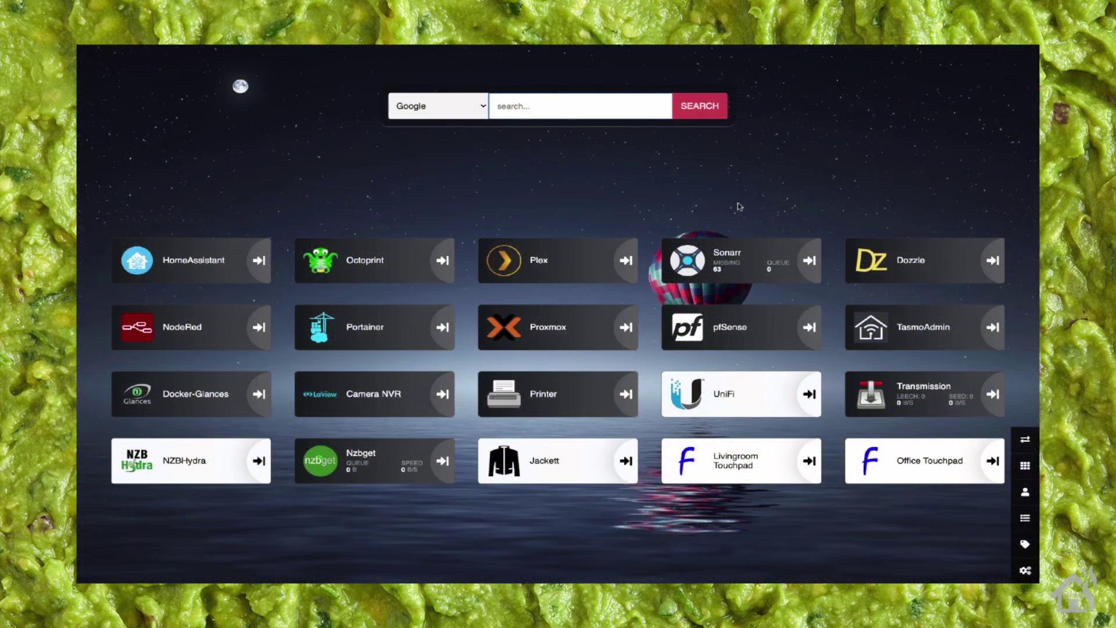
Switch to the Heimdall dashboard and add a new application using the suggested Guacamole preset.
{"action": "left_click", "coordinate": [1026, 520]}
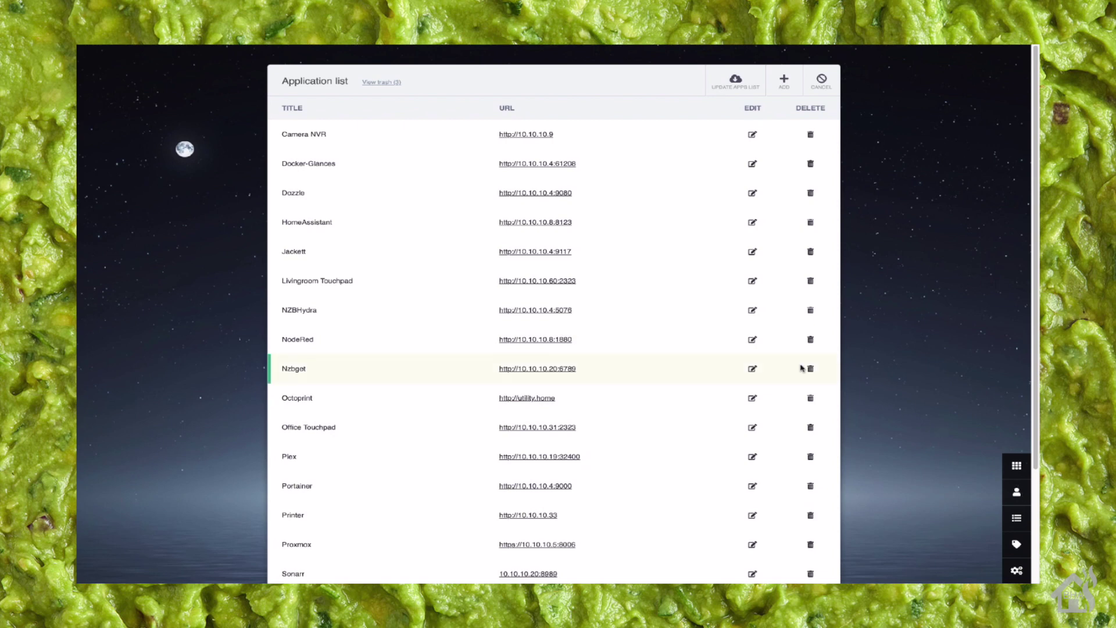
{"action": "left_click", "coordinate": [785, 83]}
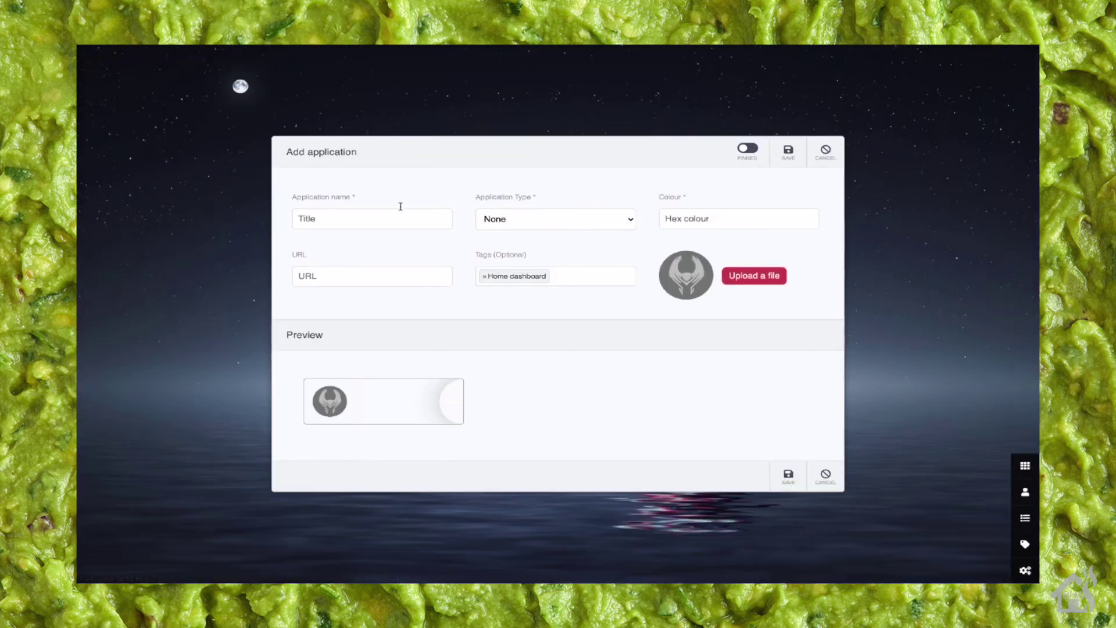
{"action": "left_click", "coordinate": [392, 225]}
{"action": "type", "text": "Guac"}
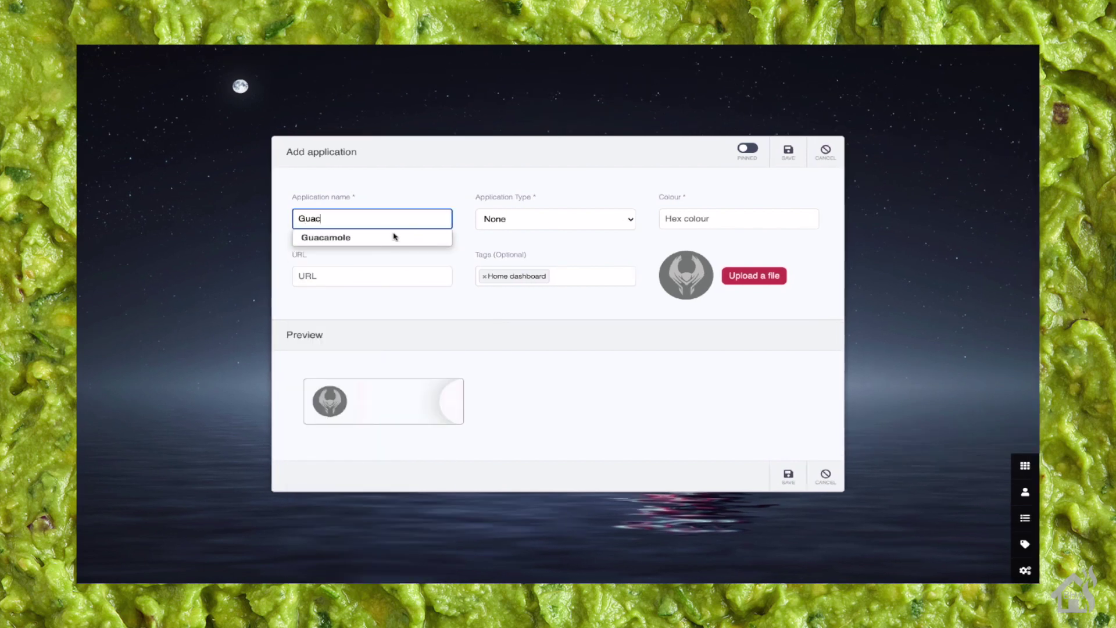
{"action": "left_click", "coordinate": [350, 238]}
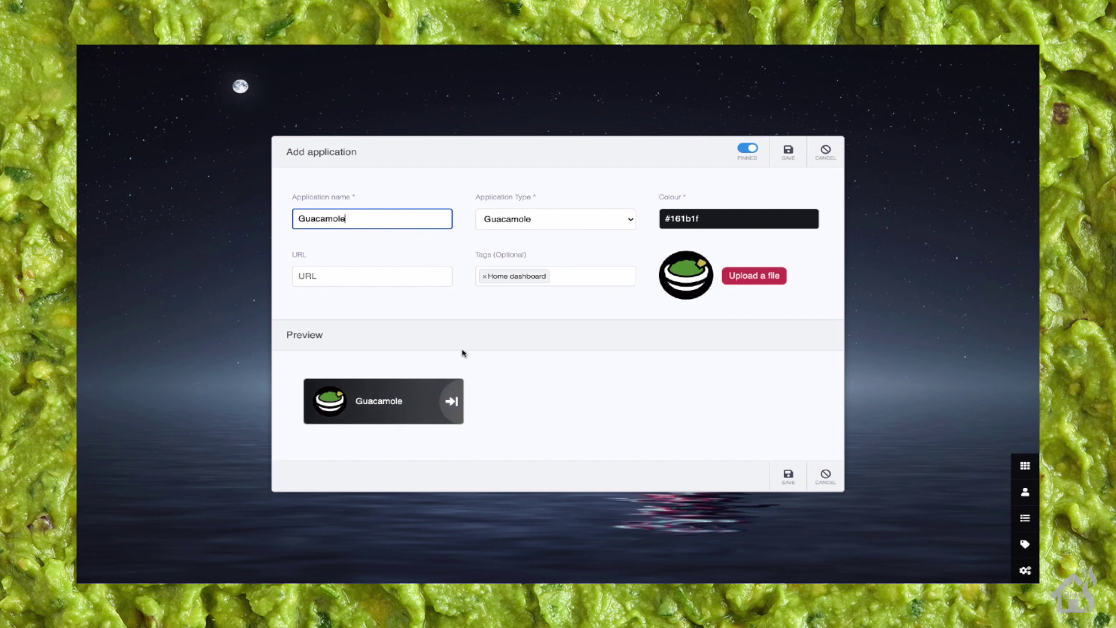
{"action": "left_click", "coordinate": [376, 272]}
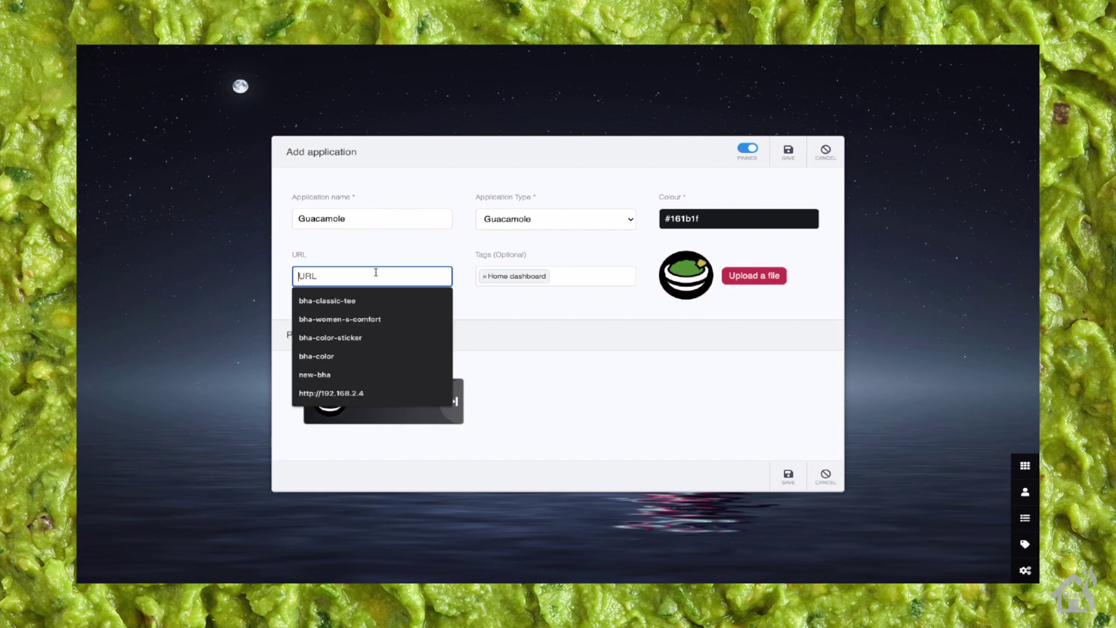
{"action": "type", "text": "http"}
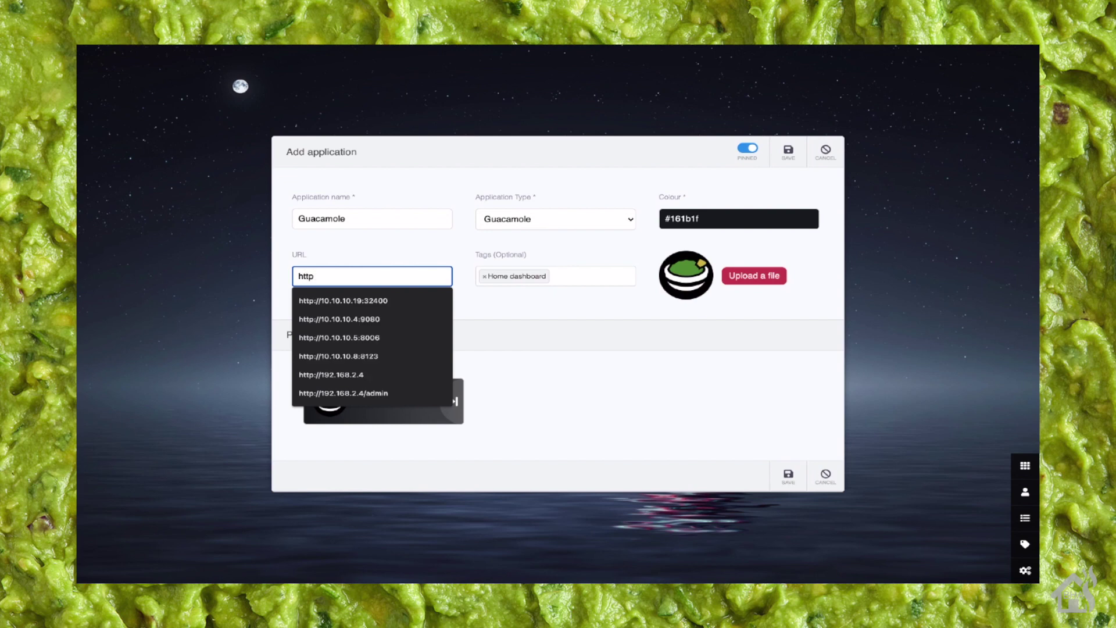
{"action": "type", "text": "://10.10.10."}
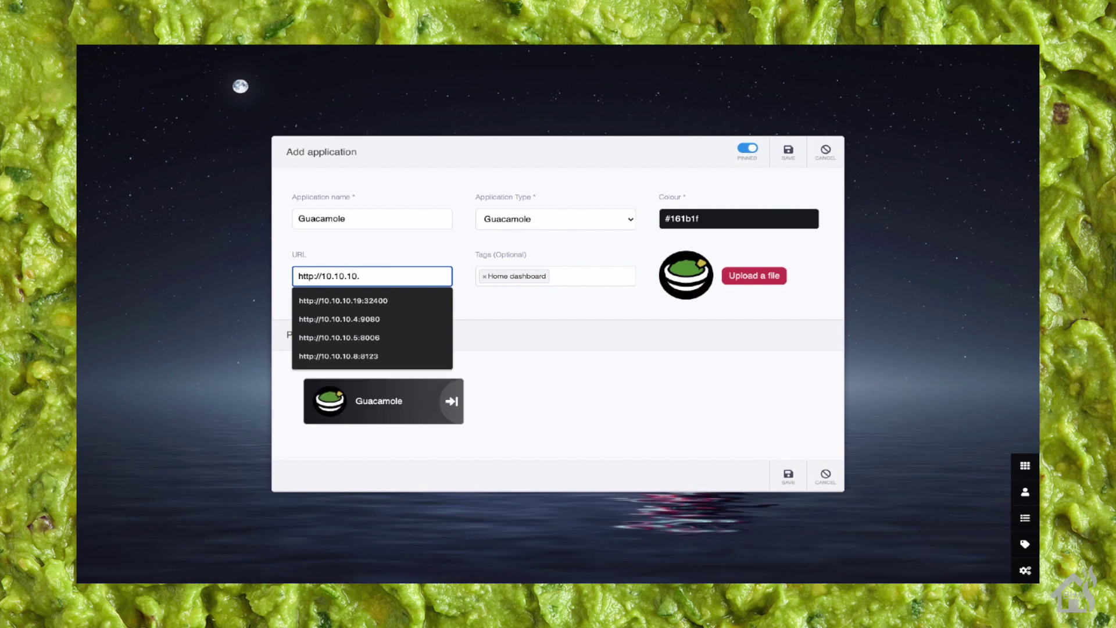
{"action": "type", "text": "4:"}
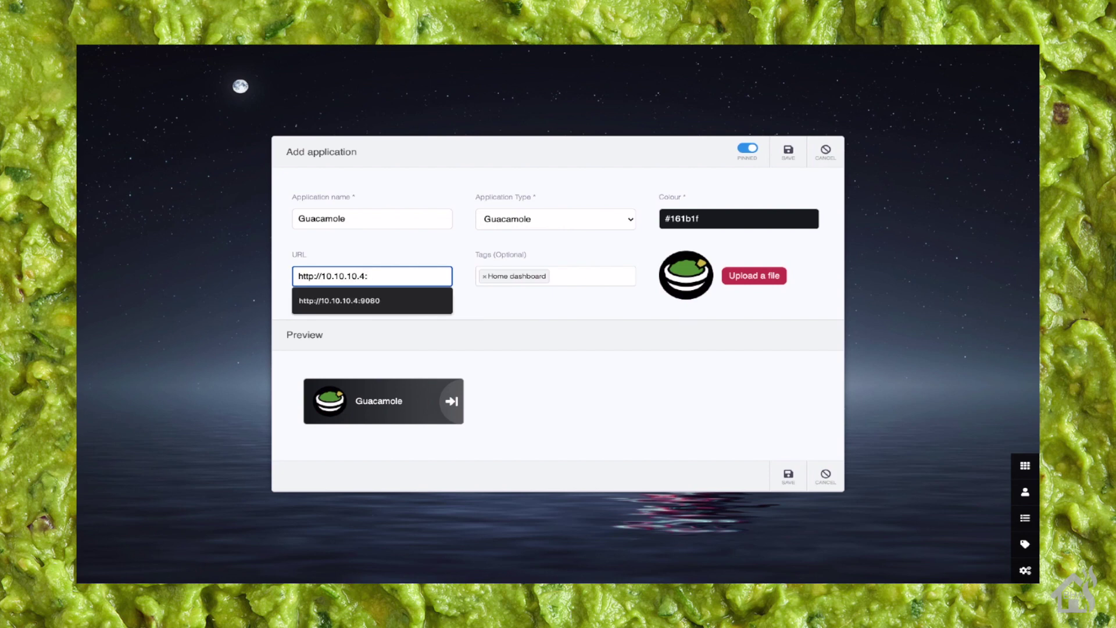
{"action": "type", "text": "70"}
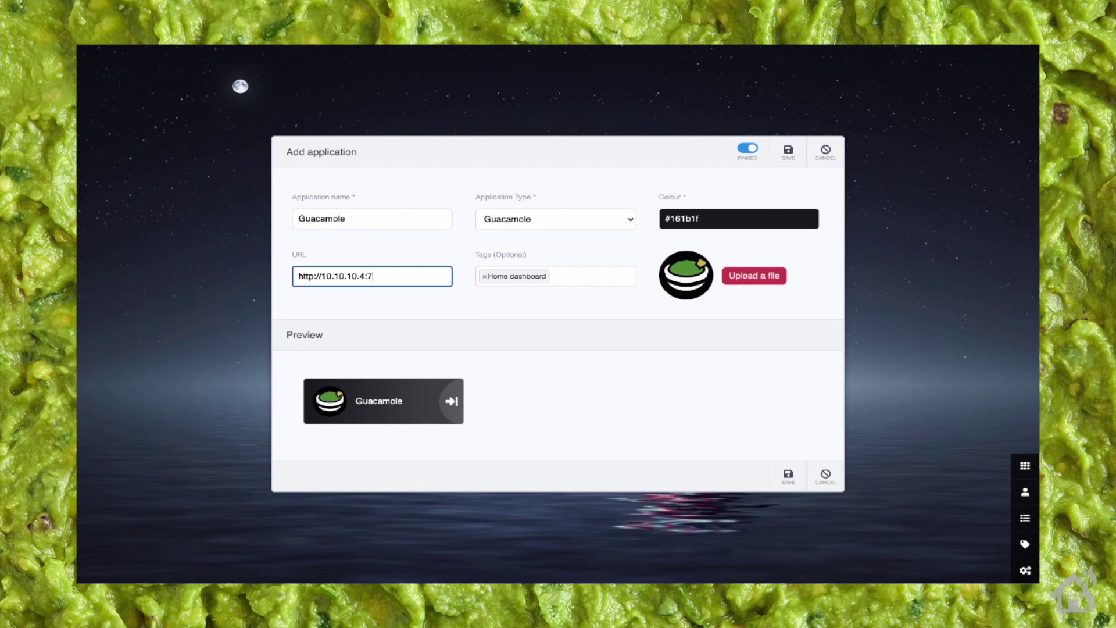
{"action": "type", "text": "80"}
{"action": "left_click", "coordinate": [794, 476]}
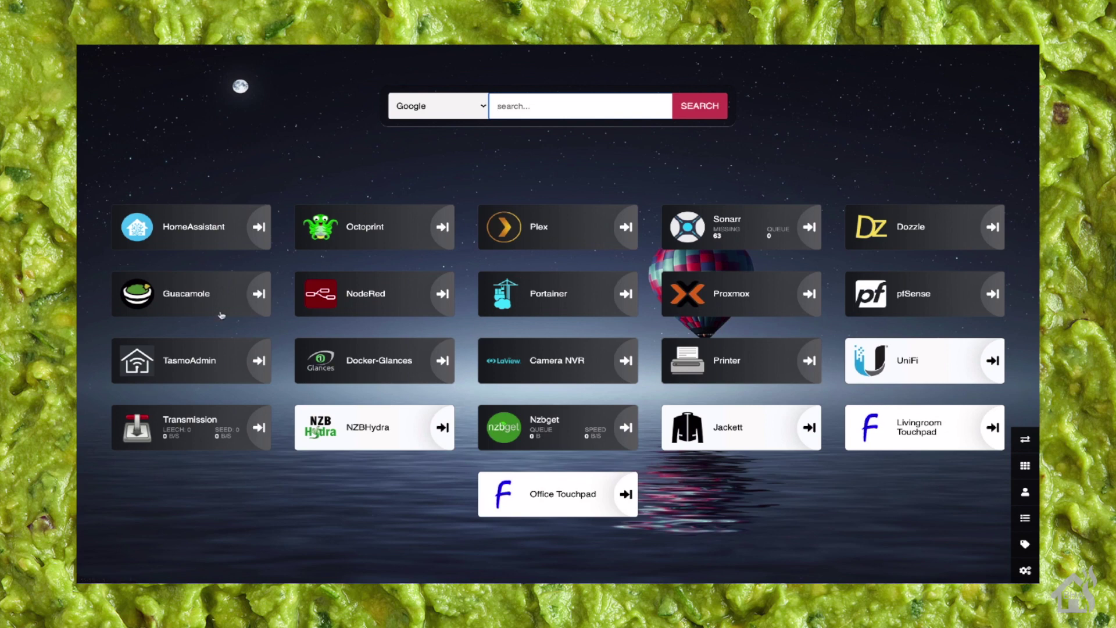
Open Guacamole from its dashboard tile and look through the RDP, SSH and VNC connection groups, collapsing each one again.
{"action": "left_click", "coordinate": [168, 295]}
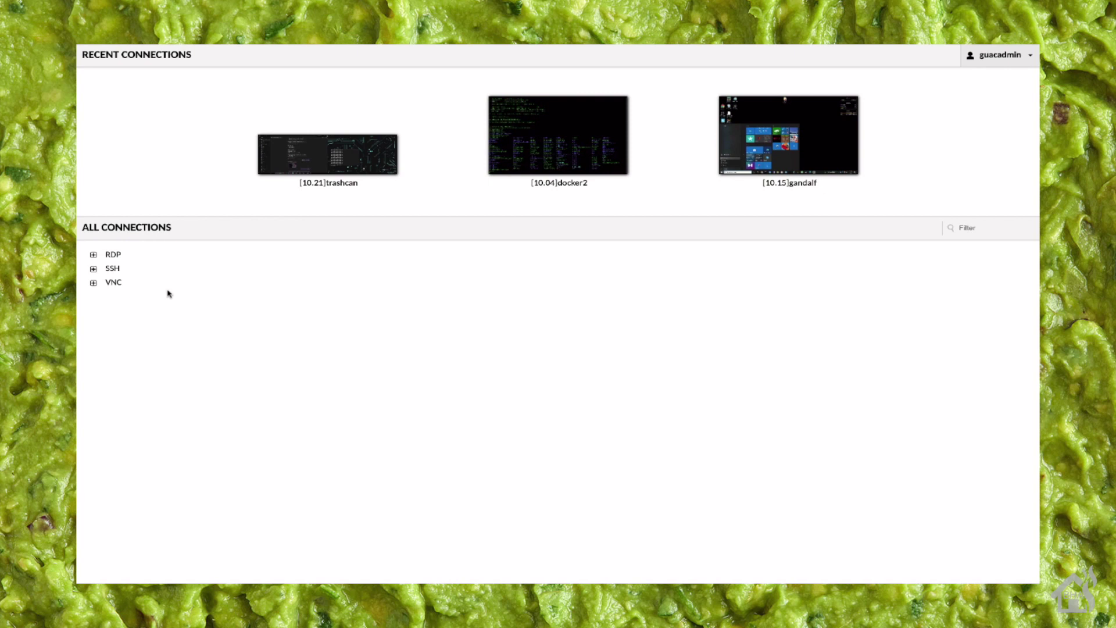
{"action": "left_click", "coordinate": [88, 257]}
{"action": "left_click", "coordinate": [88, 258]}
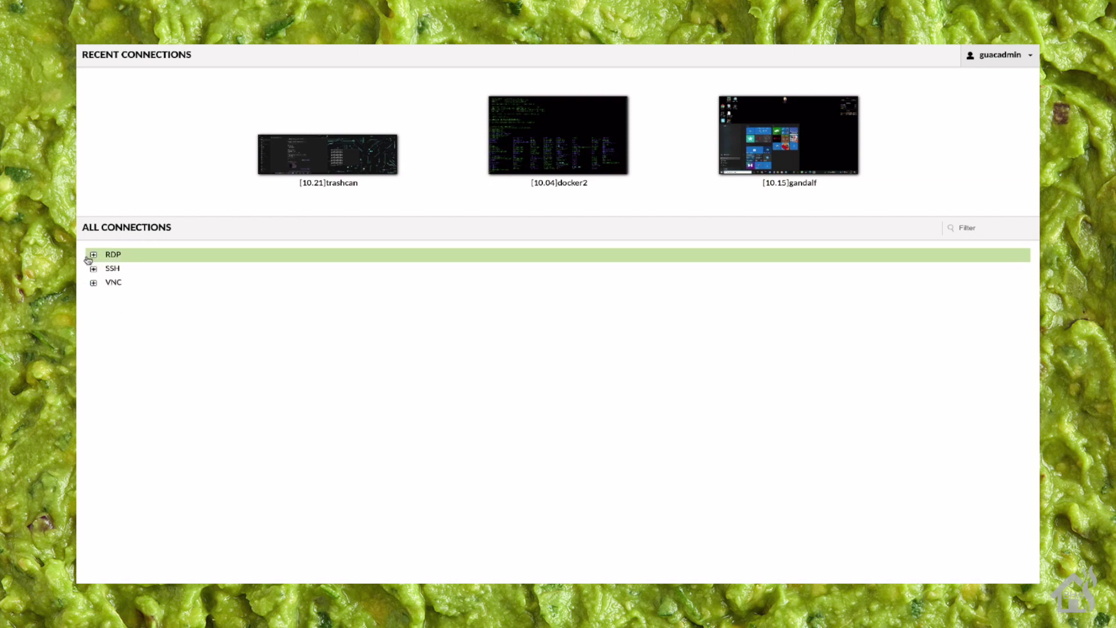
{"action": "left_click", "coordinate": [93, 268]}
{"action": "left_click", "coordinate": [93, 268]}
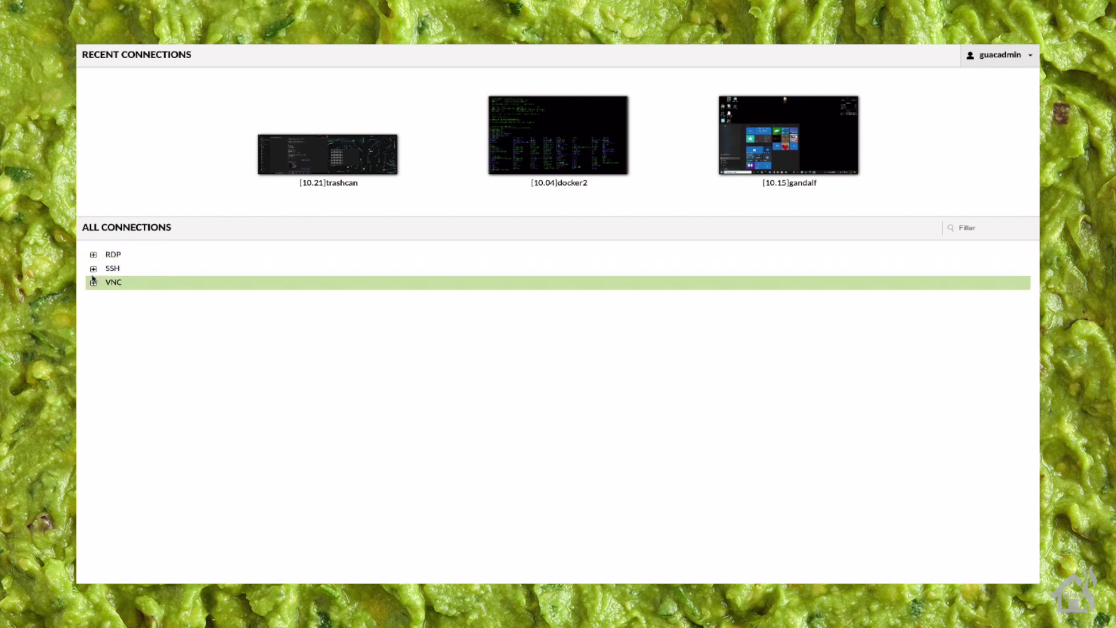
{"action": "left_click", "coordinate": [93, 284]}
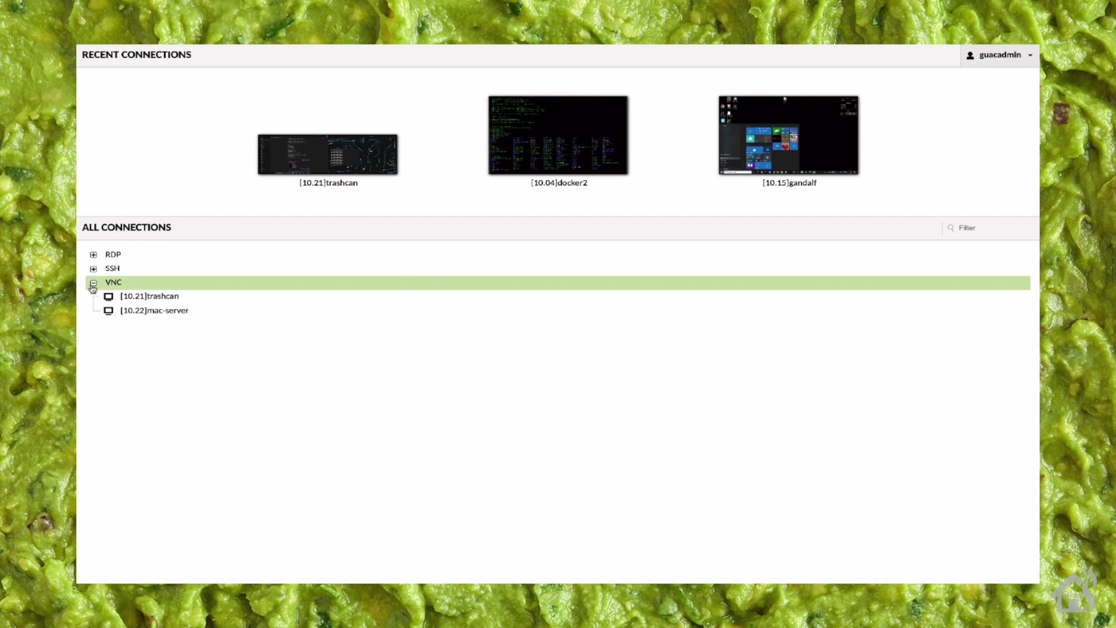
{"action": "left_click", "coordinate": [93, 284]}
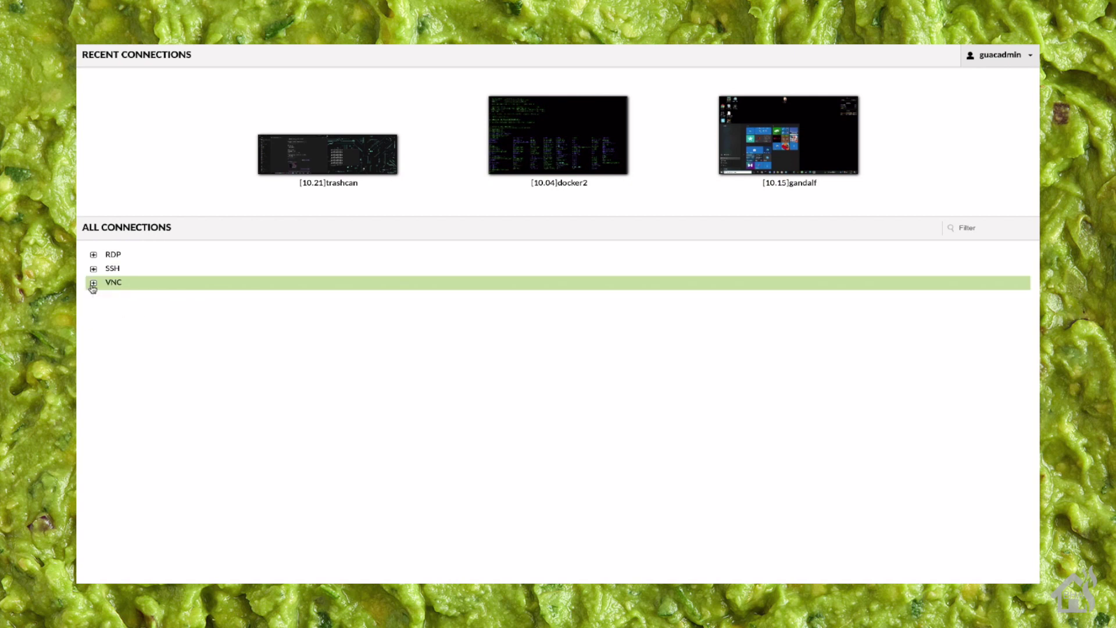